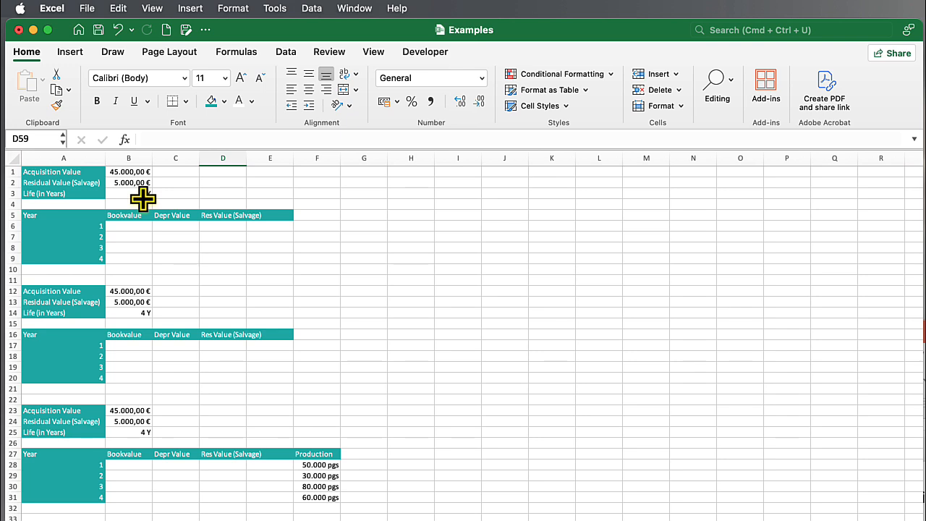
Enter the straight-line depreciation formula =SLN($B$1;$B$2;$B$3) in C6 for year 1 of the first table
click(172, 226)
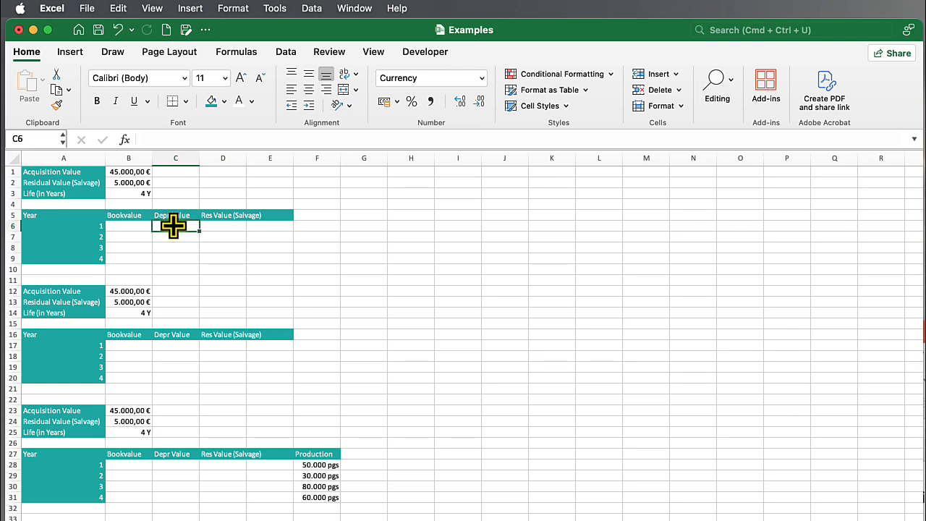
text(=)
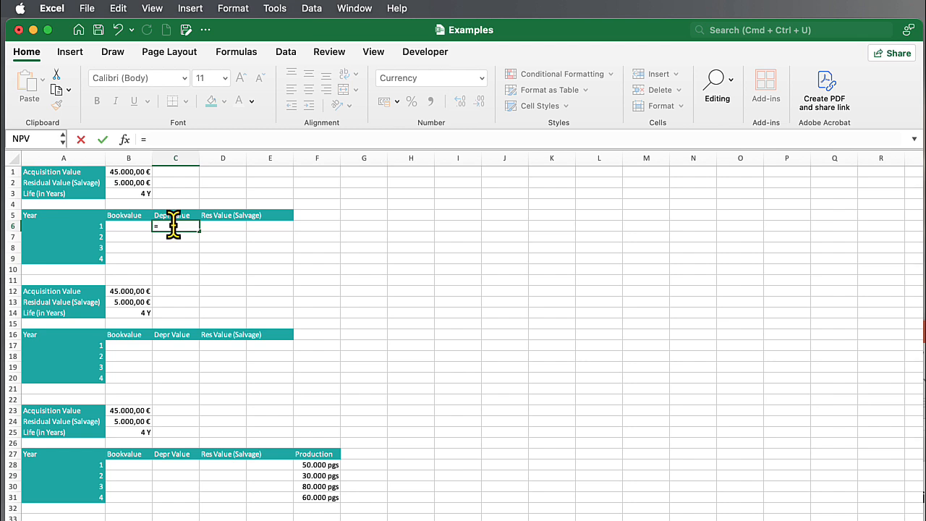
text(SLN)
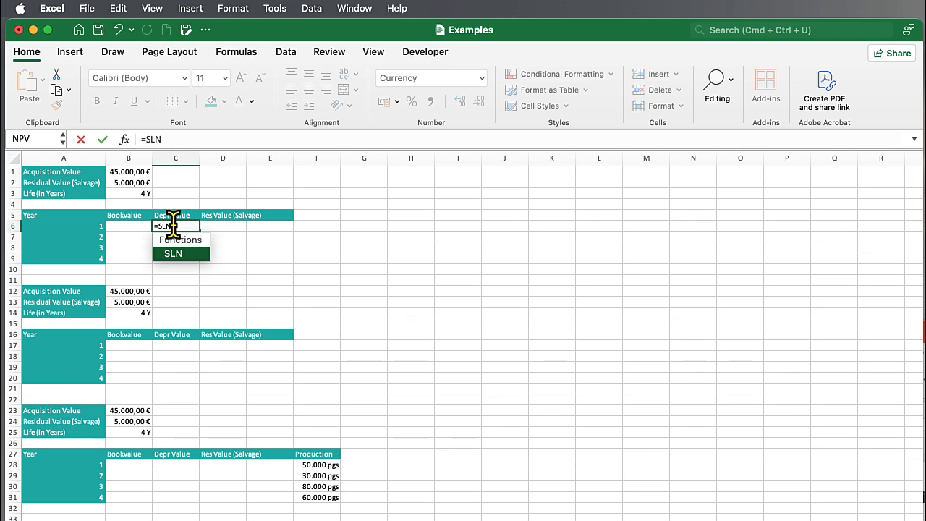
text(()
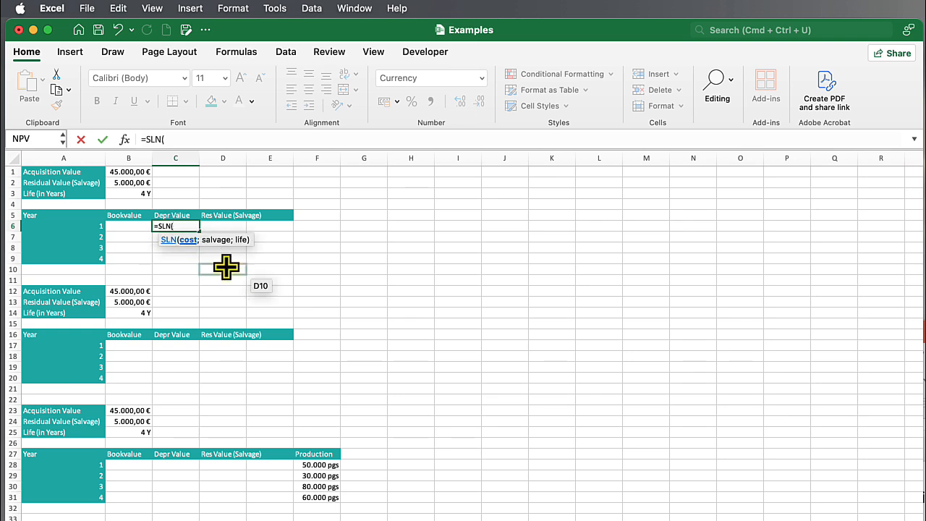
click(121, 174)
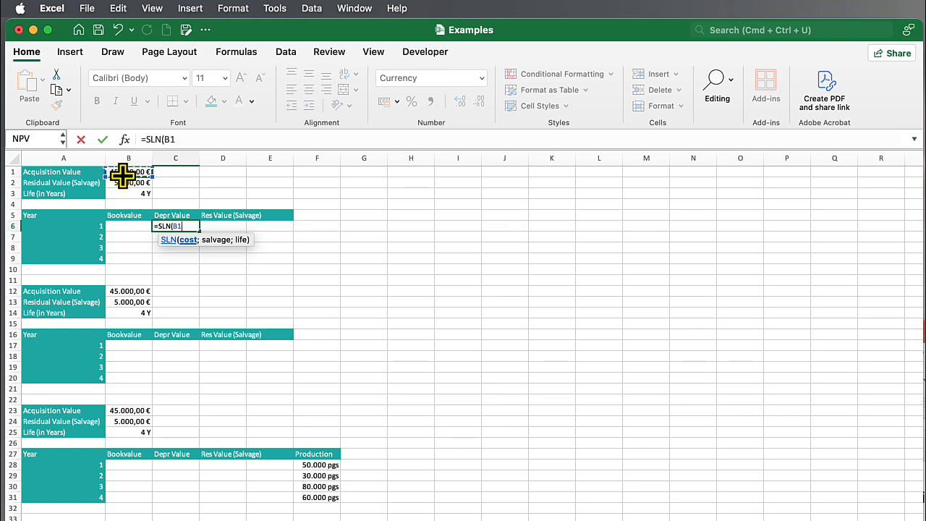
key(F4)
text(;)
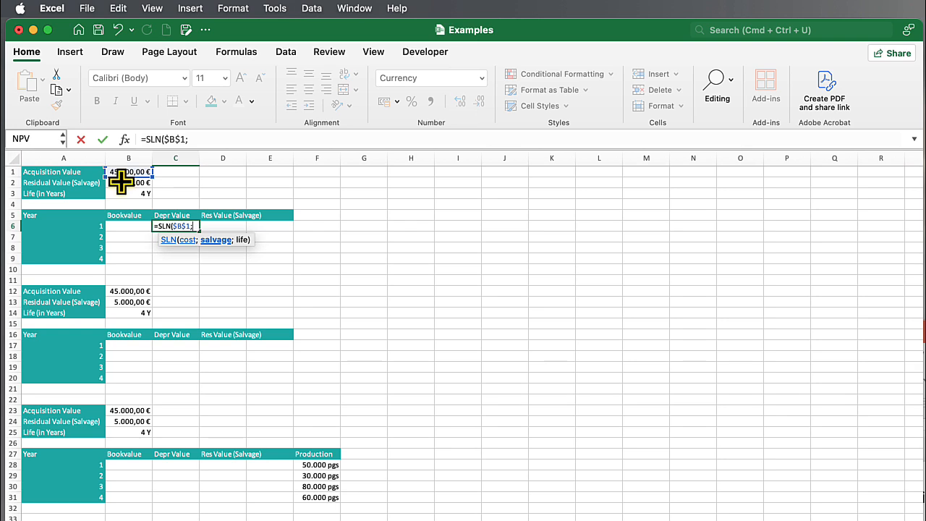
click(121, 183)
key(F4)
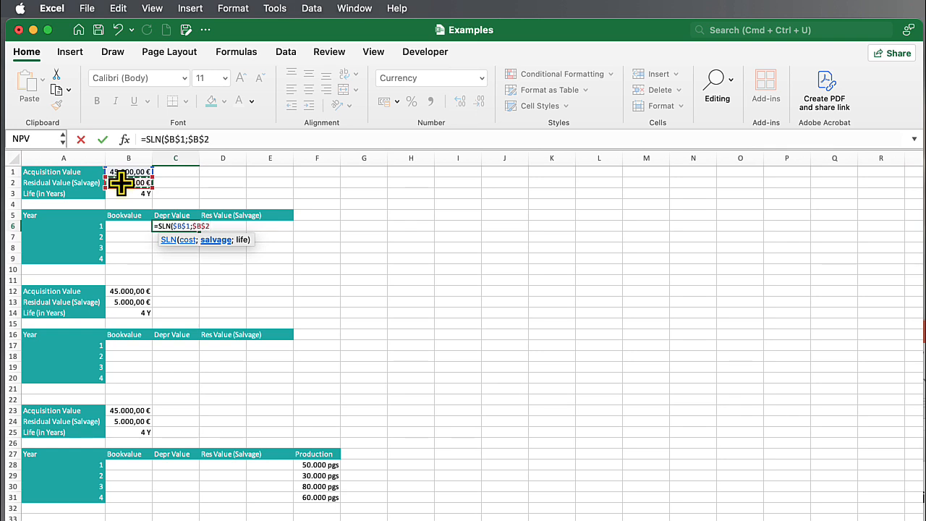
text())
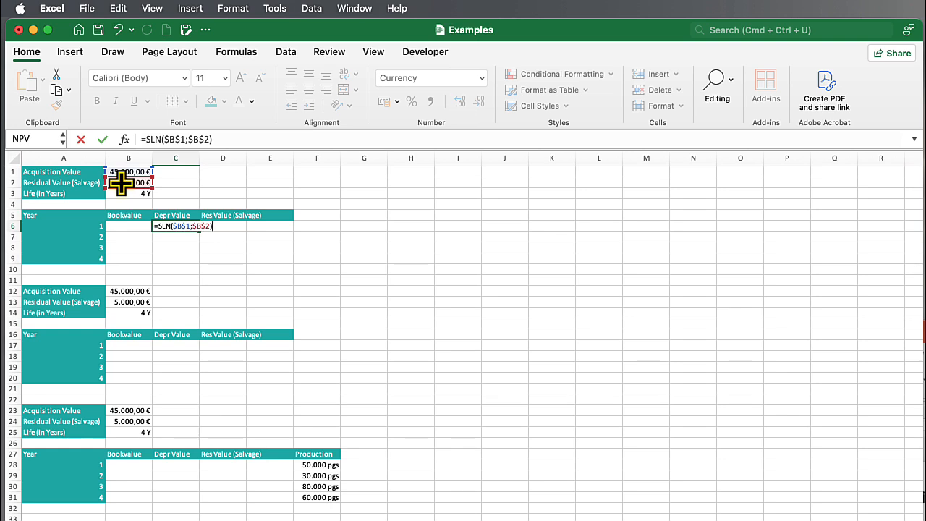
click(219, 139)
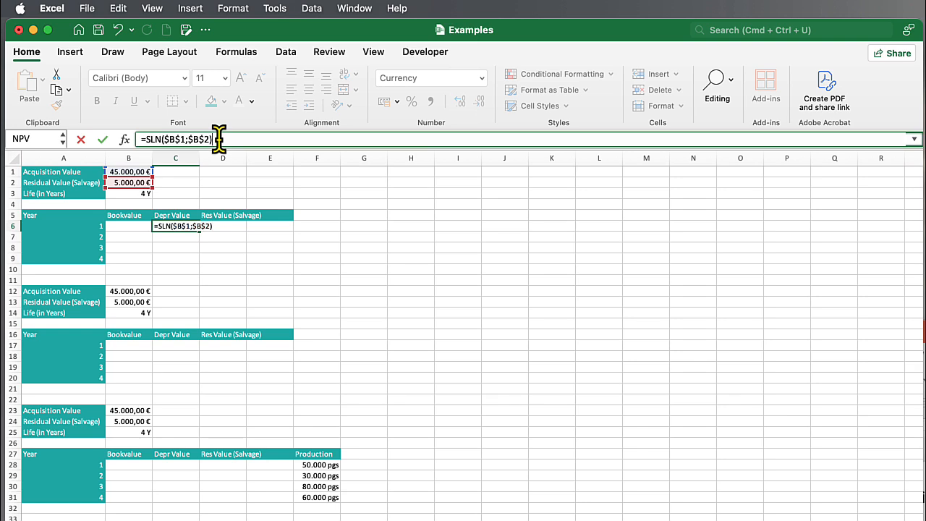
key(BackSpace)
text(;)
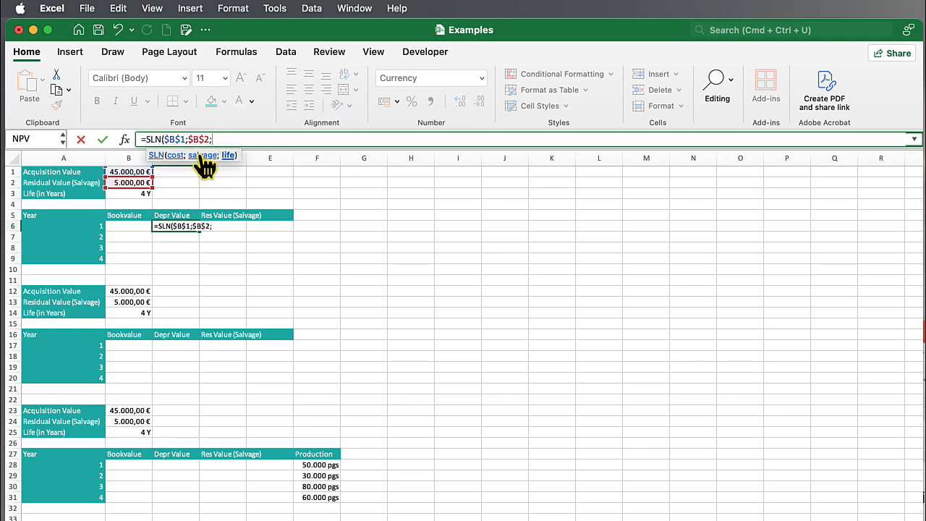
click(130, 194)
key(F4)
text())
key(Return)
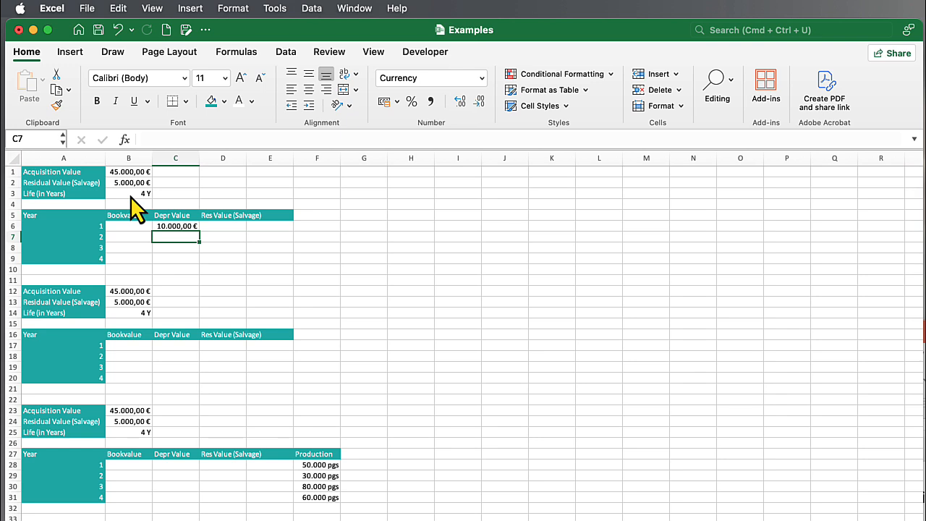
Link the year 1 book value in B6 to the acquisition value with =B1
click(131, 226)
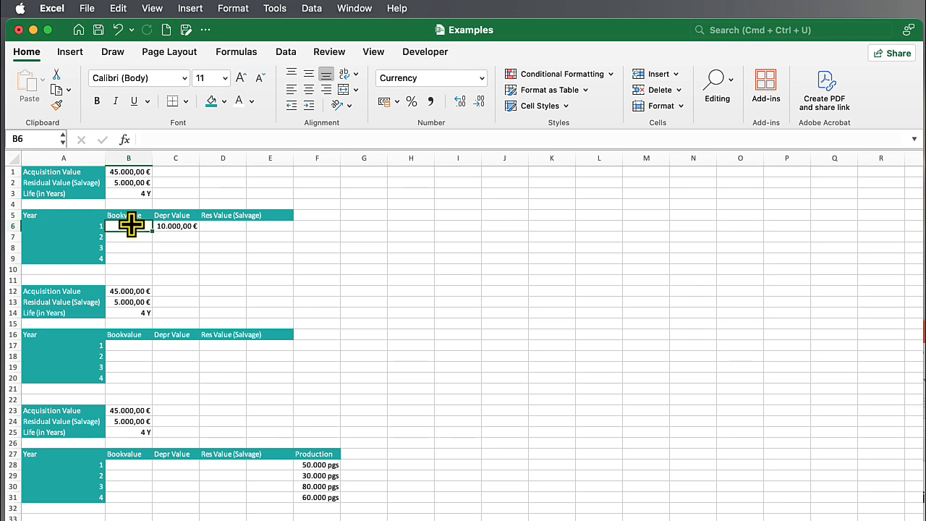
text(=)
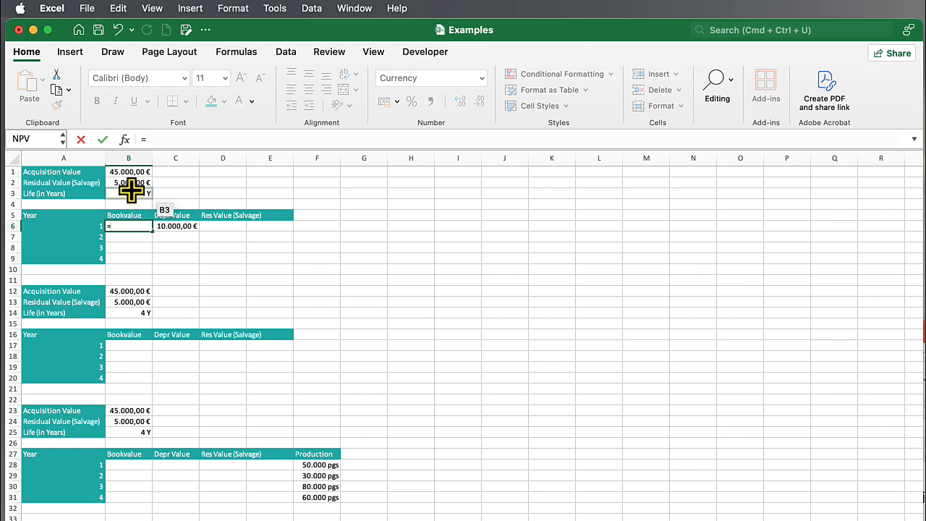
click(130, 171)
key(Return)
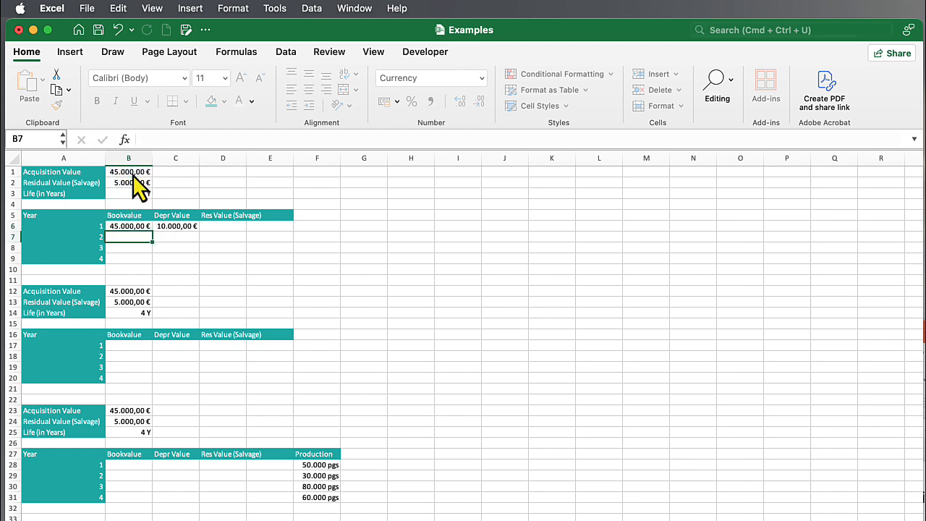
Calculate the year 1 residual value in D6 as book value minus depreciation with =B6-C6
click(217, 226)
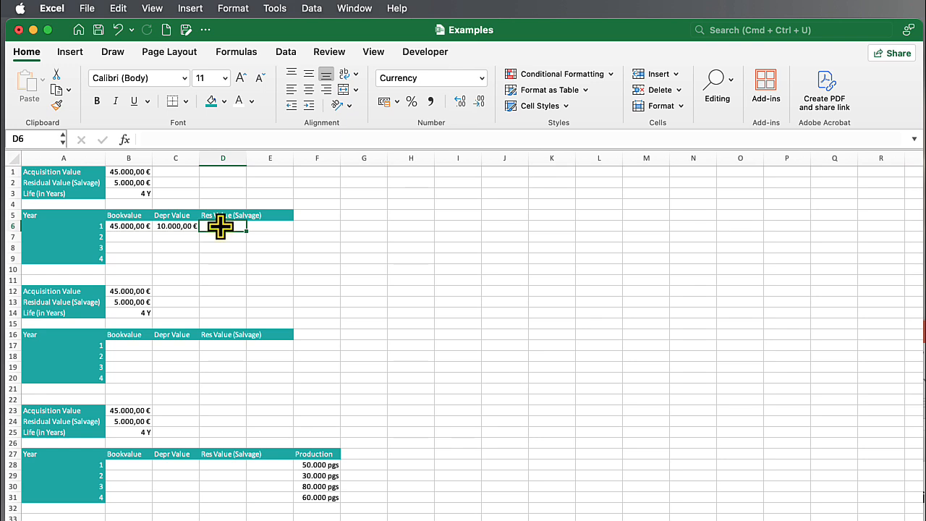
text(=)
click(135, 226)
text(-)
click(163, 228)
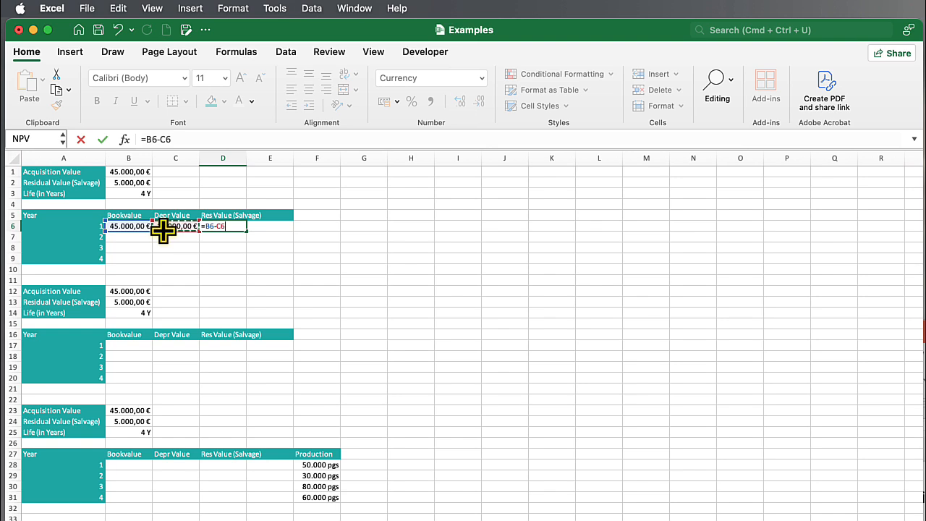
key(Return)
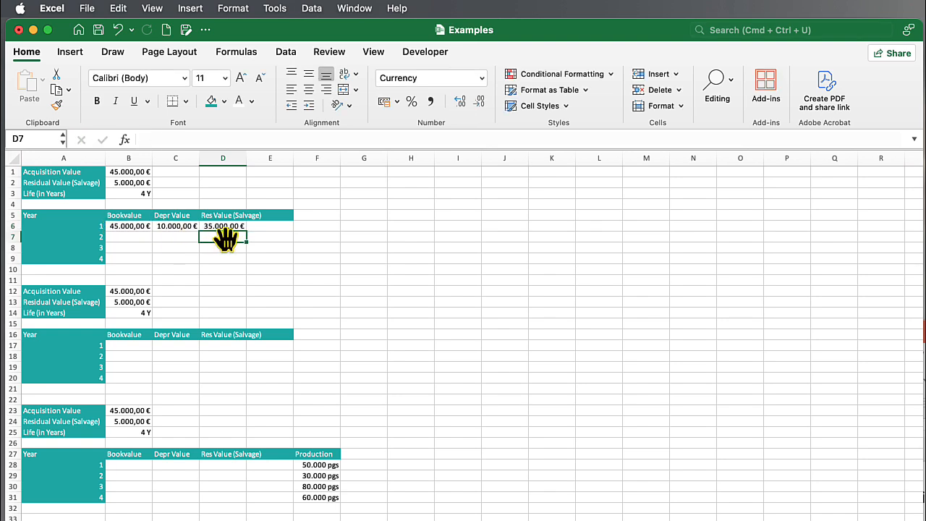
Carry the year 1 residual value into the year 2 book value by entering =D6 in B7
click(136, 238)
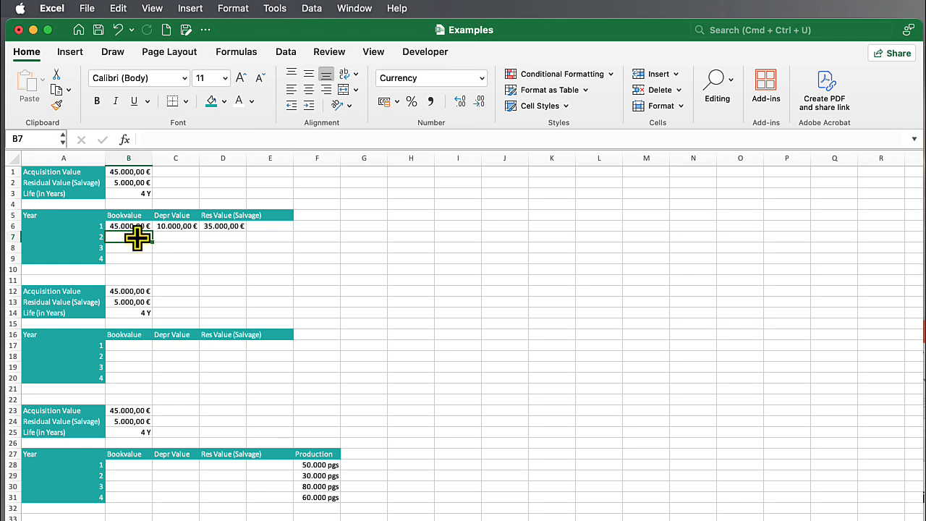
text(=)
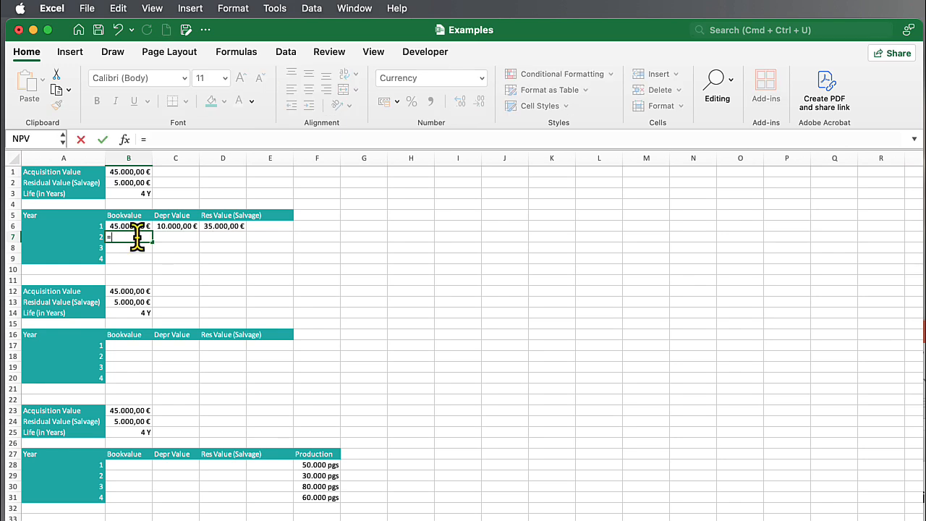
click(227, 228)
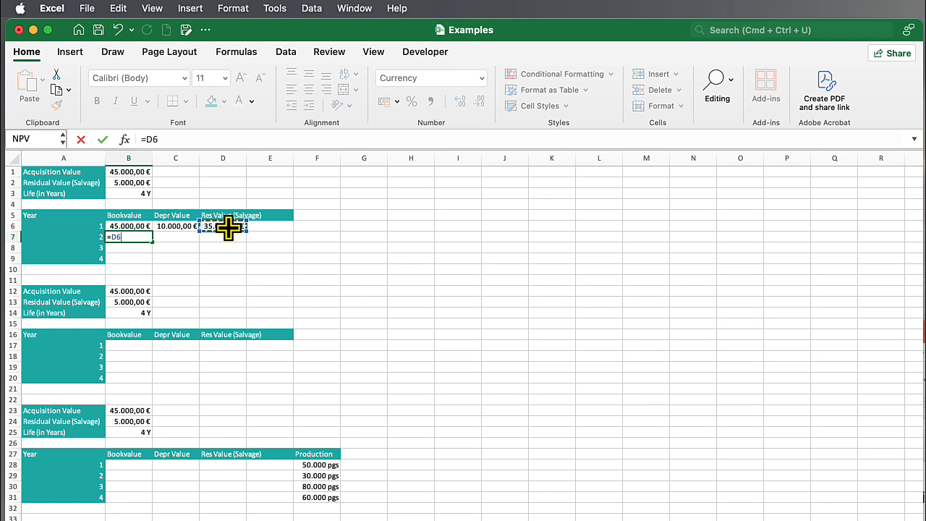
key(Return)
Fill the formulas in C6, B7 and D6 down to row 9 so the first table covers all four years
click(181, 227)
drag(198, 233, 198, 263)
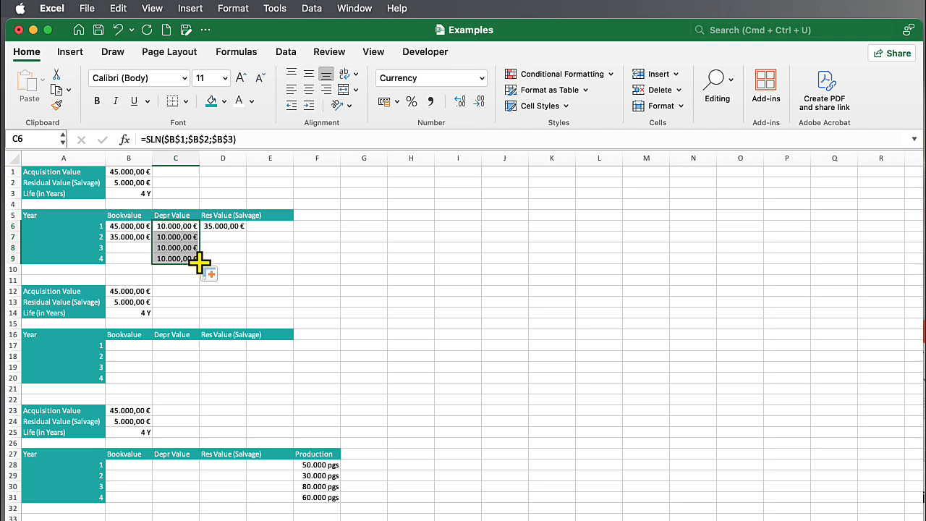
click(128, 237)
drag(151, 241, 155, 262)
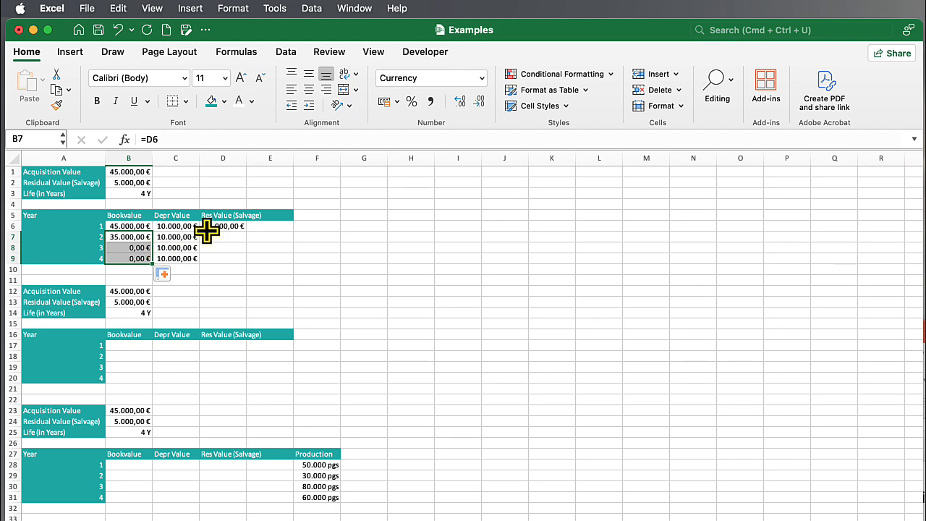
click(217, 226)
drag(246, 232, 246, 258)
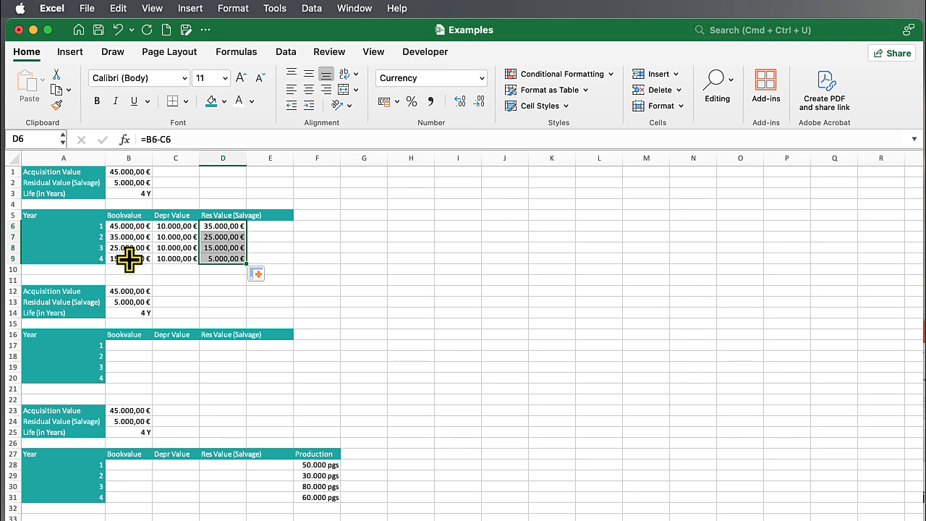
click(221, 259)
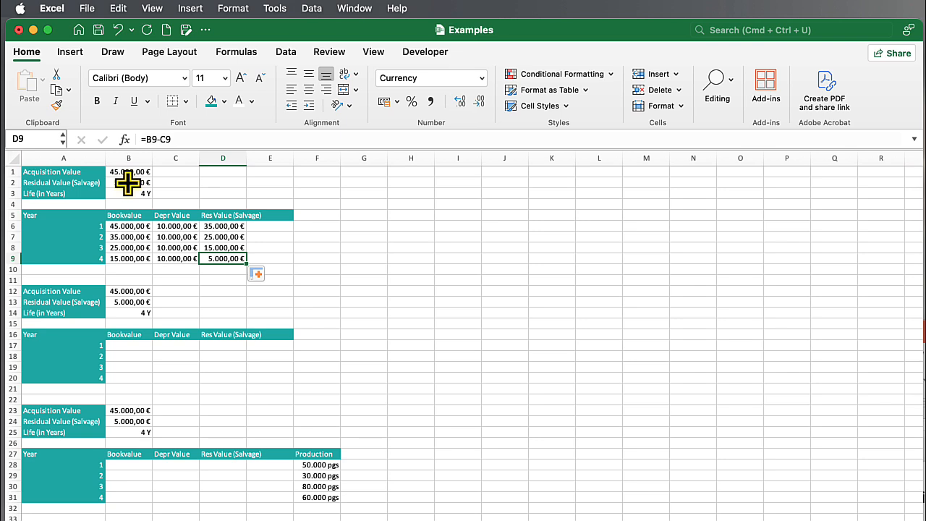
Calculate the year 1 sum-of-years'-digits depreciation in C17 with =SYD($B$1;$B$2;$B$3;A17)
click(168, 345)
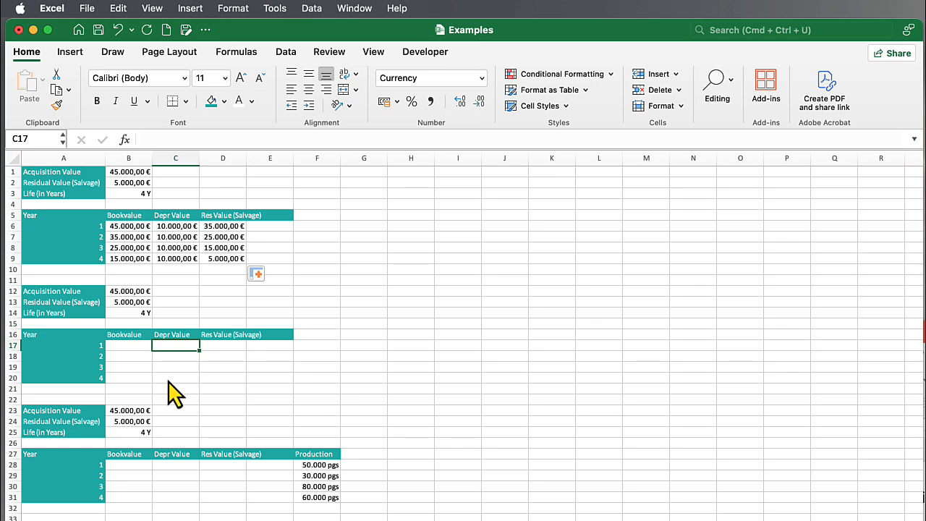
text(=SYD)
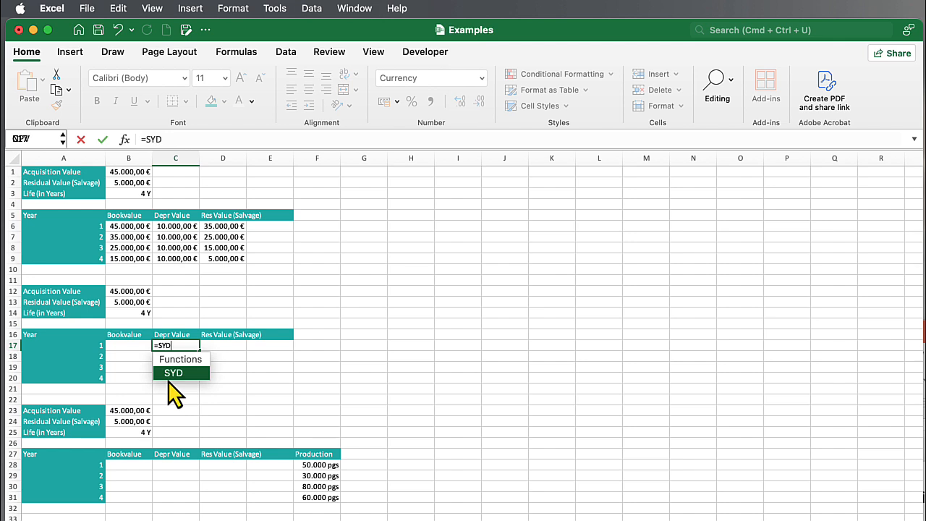
text(()
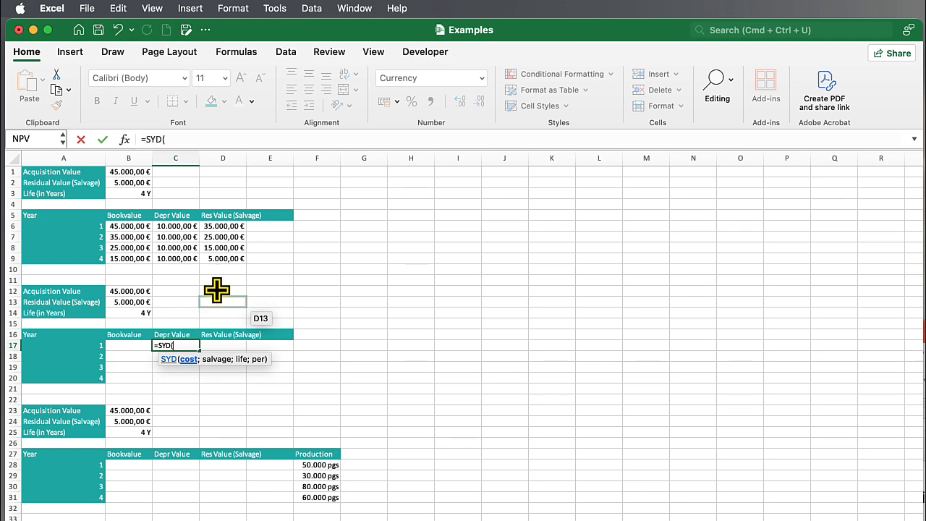
click(122, 172)
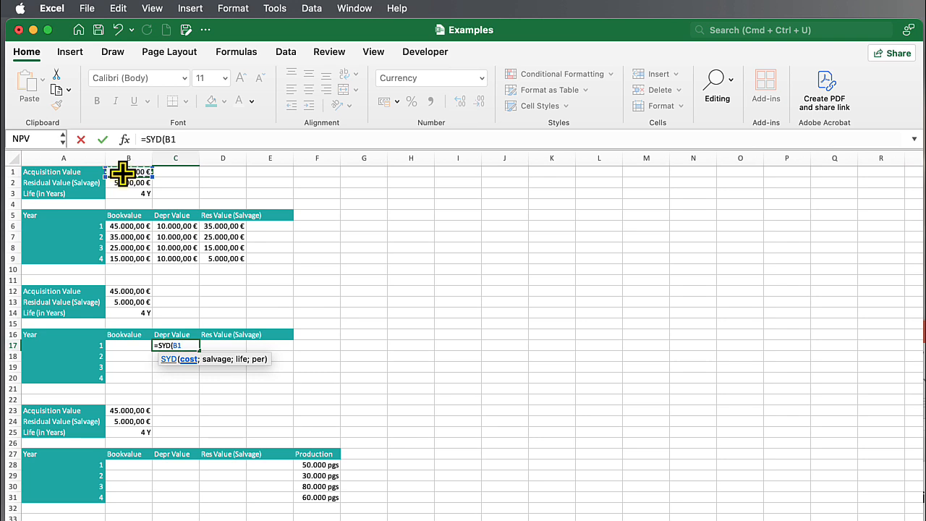
key(F4)
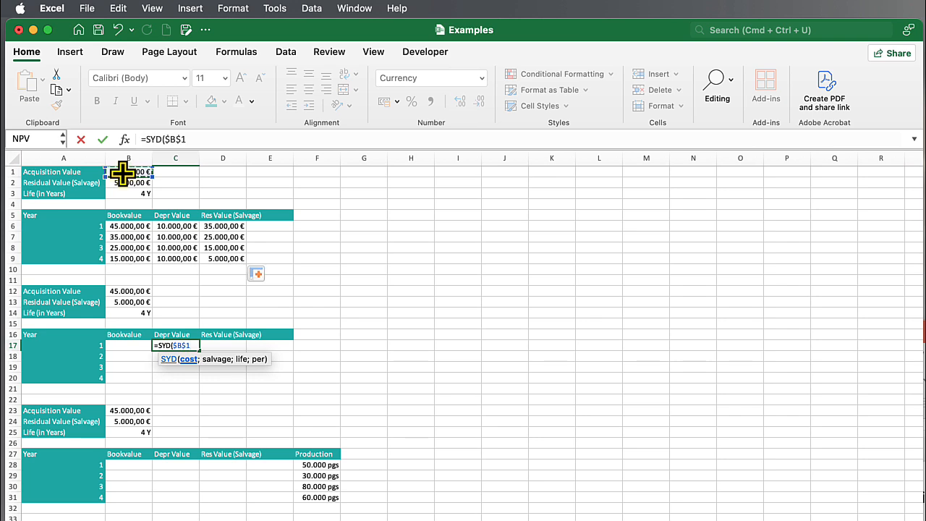
text(;)
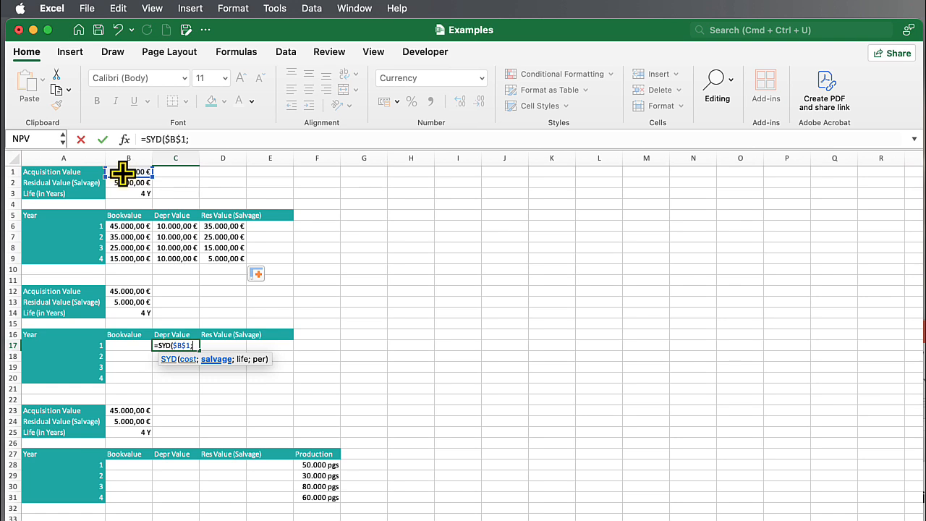
scroll(123, 173, down, 3)
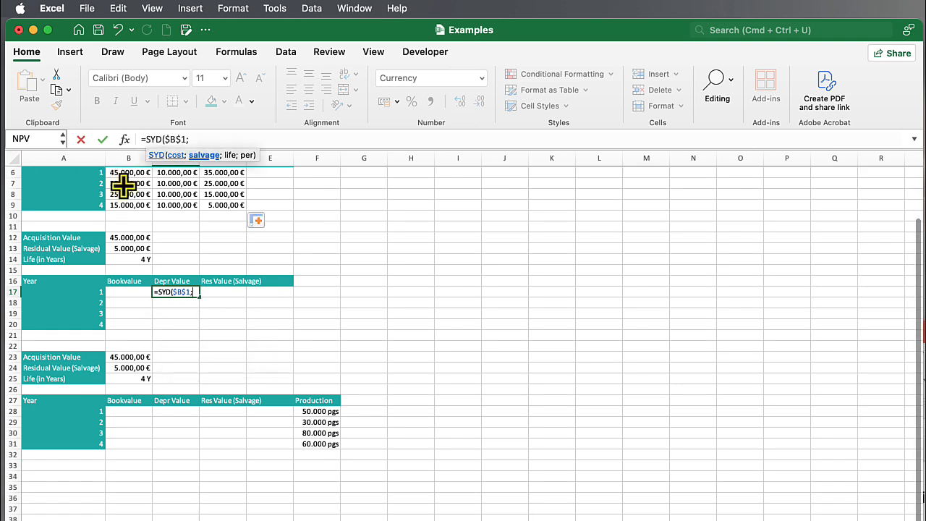
scroll(124, 181, up, 3)
scroll(125, 180, down, 1)
scroll(126, 180, up, 1)
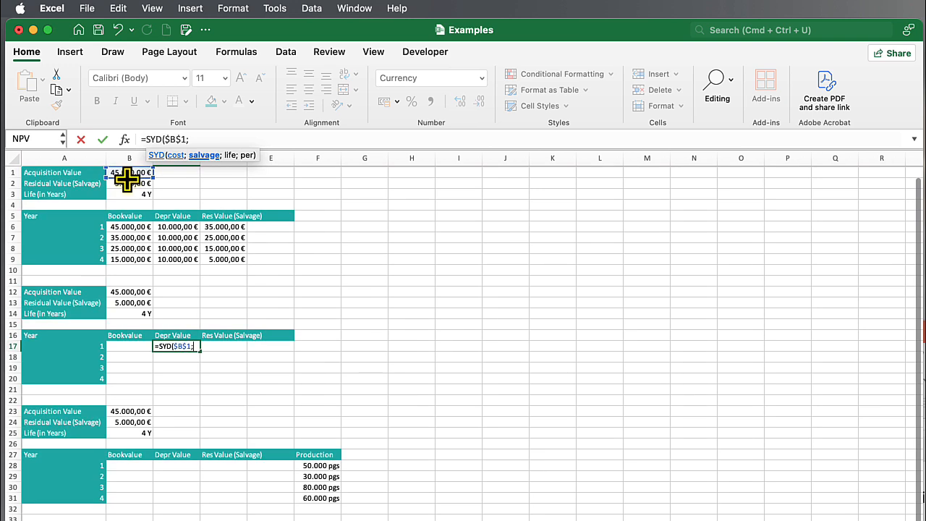
click(126, 180)
key(F4)
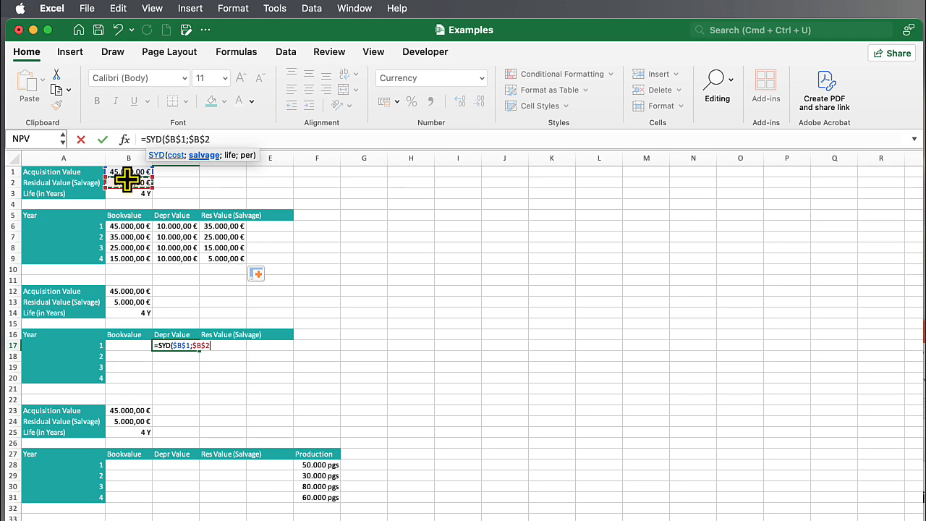
text(;)
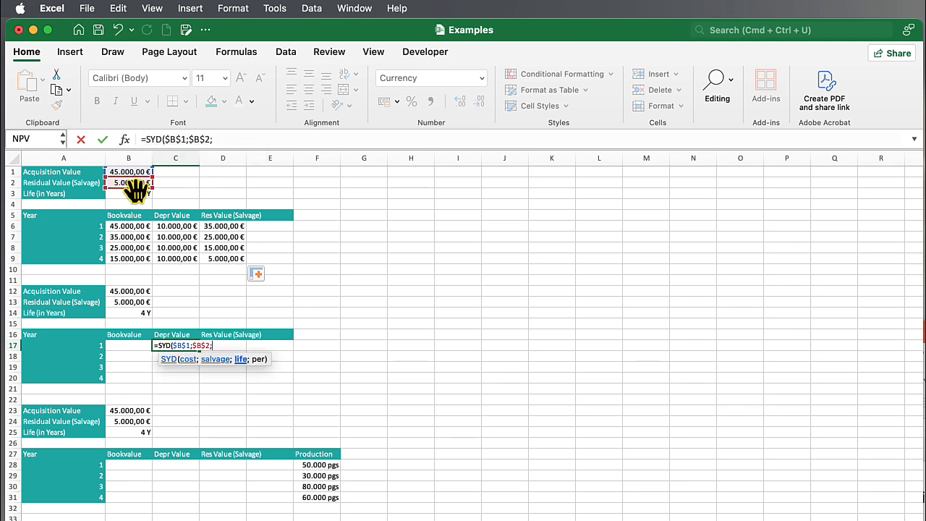
click(123, 194)
key(F4)
text(;)
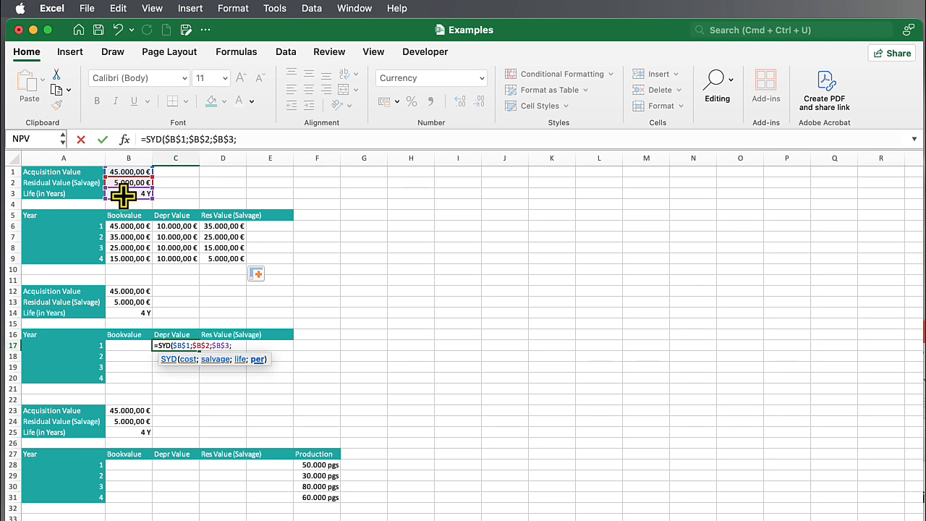
click(93, 347)
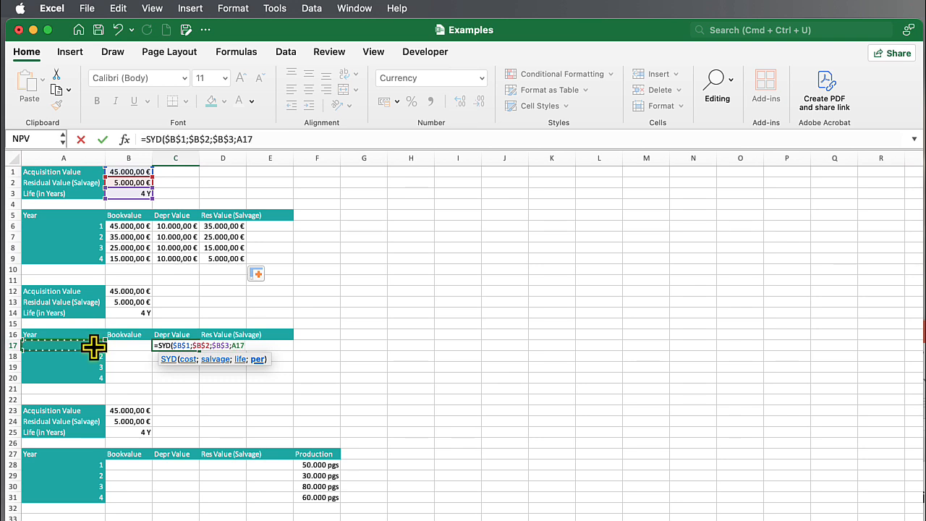
text())
key(Return)
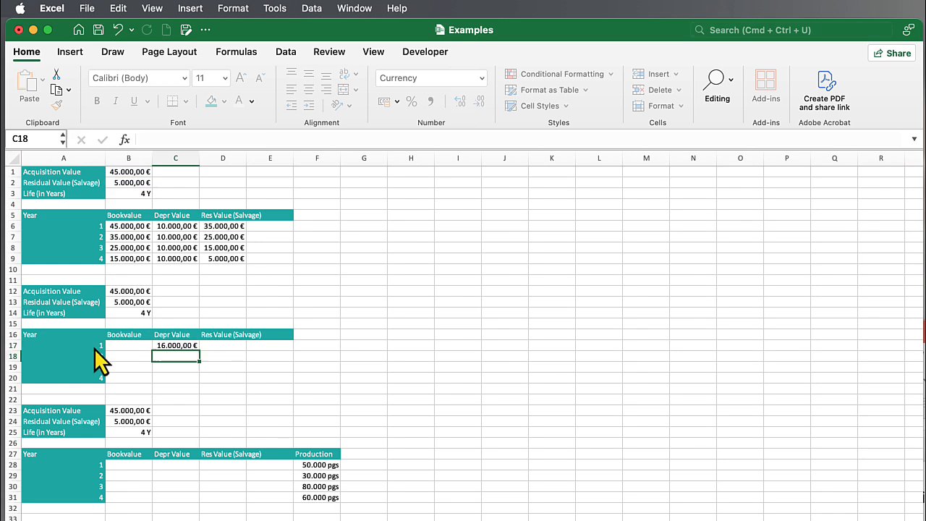
Fill the SYD depreciation formula from C17 down to C20 for all four years
click(182, 346)
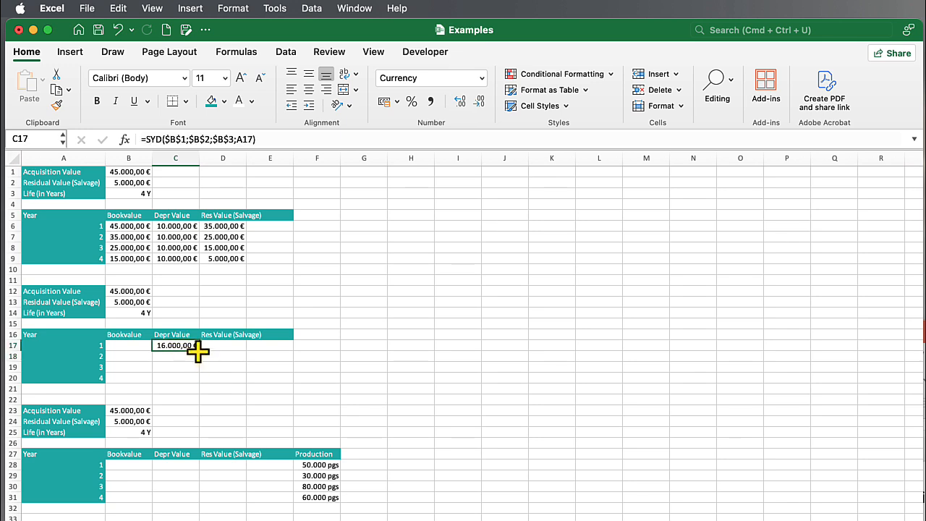
drag(199, 352, 196, 380)
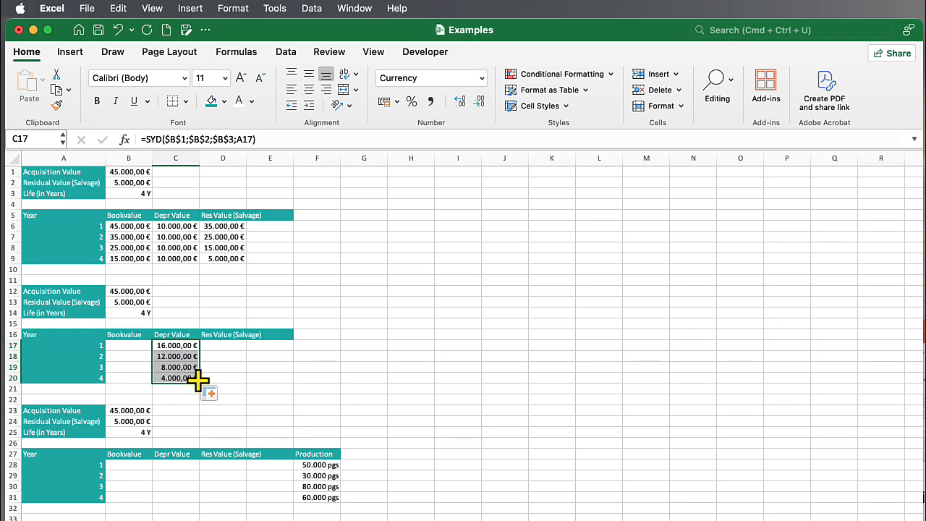
drag(169, 347, 171, 376)
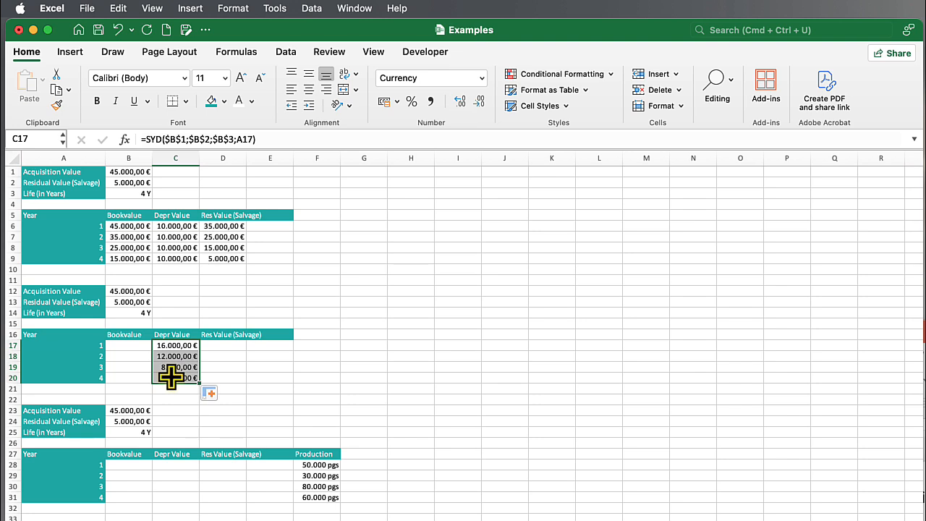
Link the second table's year 1 book value in B17 to the acquisition value with =B1
click(126, 347)
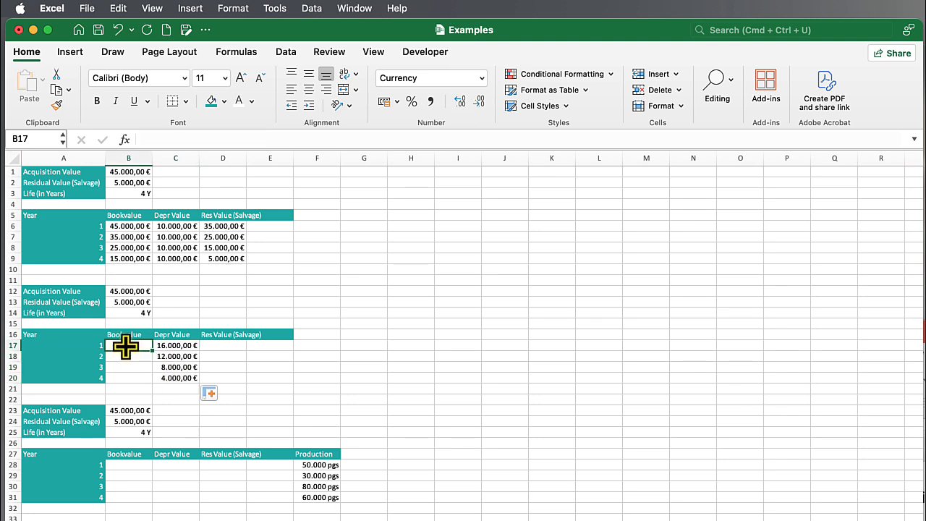
text(=)
click(136, 174)
key(Return)
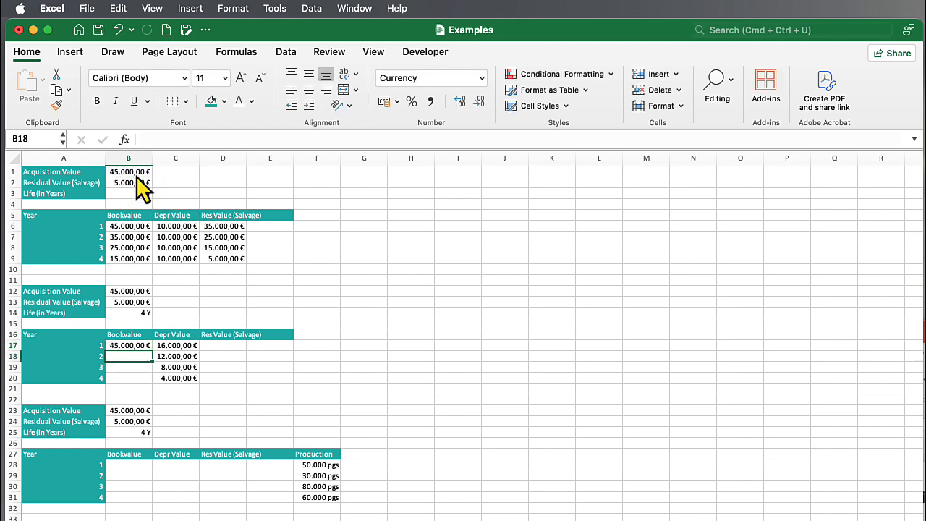
Calculate the second table's year 1 residual value in D17 as book value minus depreciation with =B17-C17
click(232, 345)
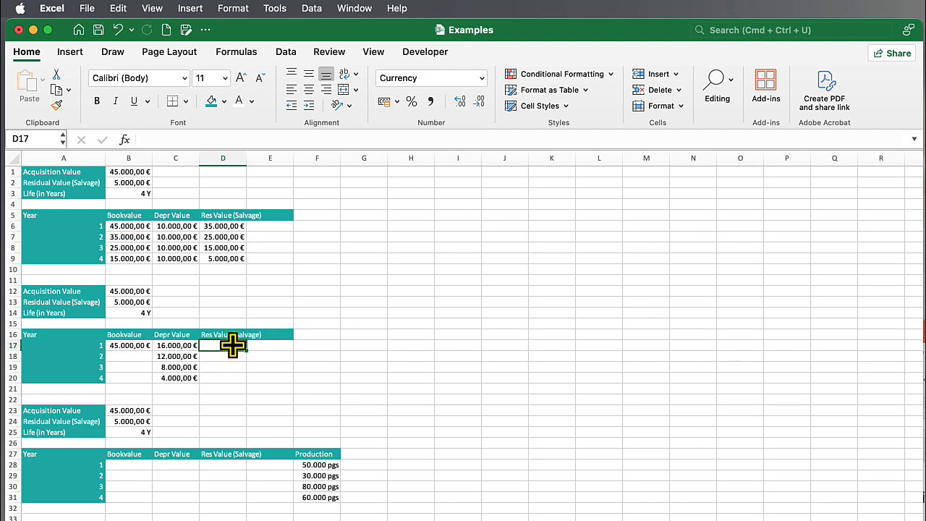
text(=)
click(134, 348)
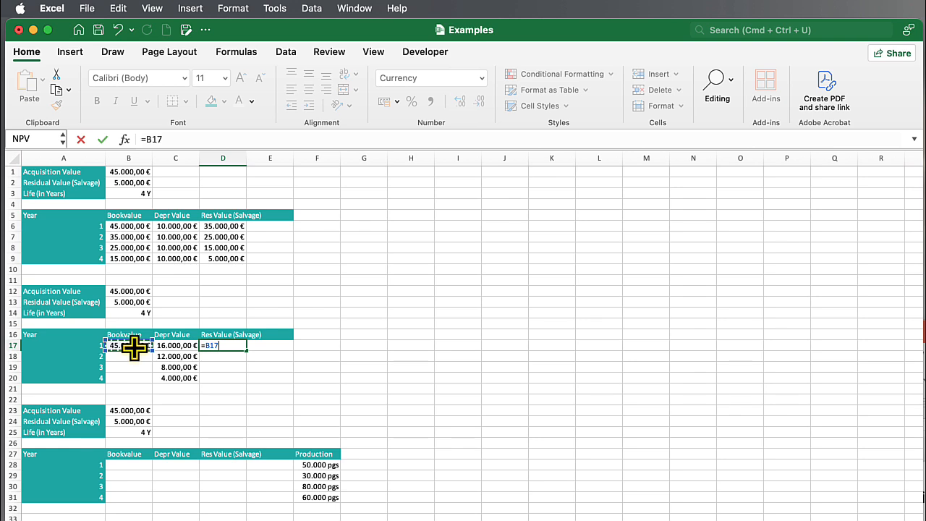
text(-)
click(165, 347)
key(Return)
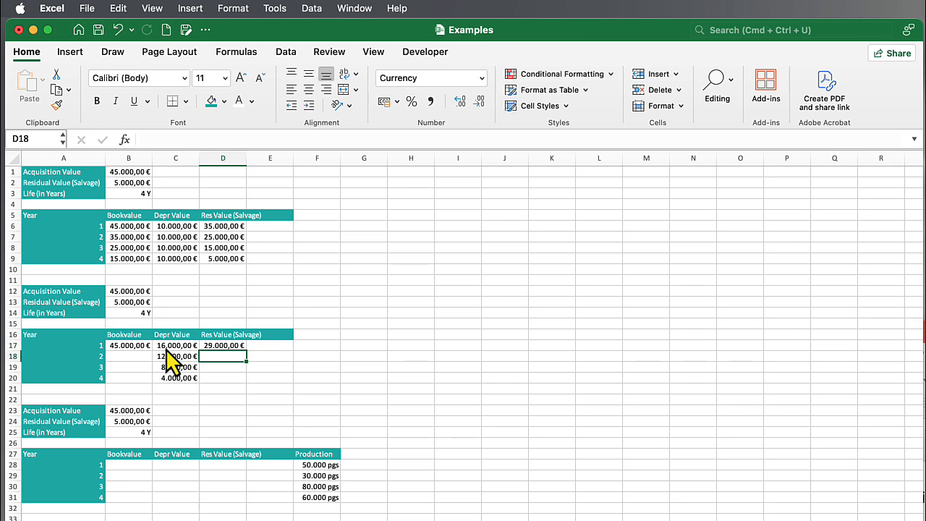
Carry the second table's year 1 residual value into the year 2 book value by entering =D17 in B18
click(140, 354)
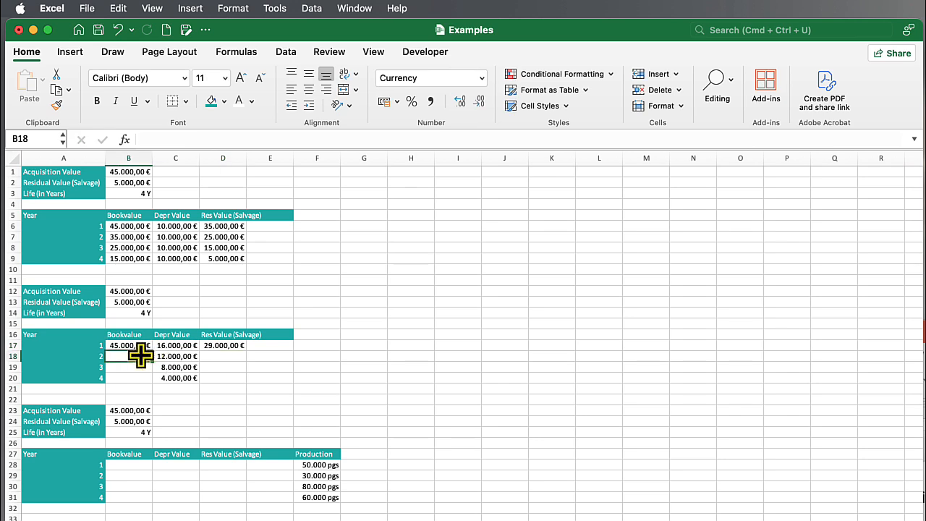
text(=)
click(215, 347)
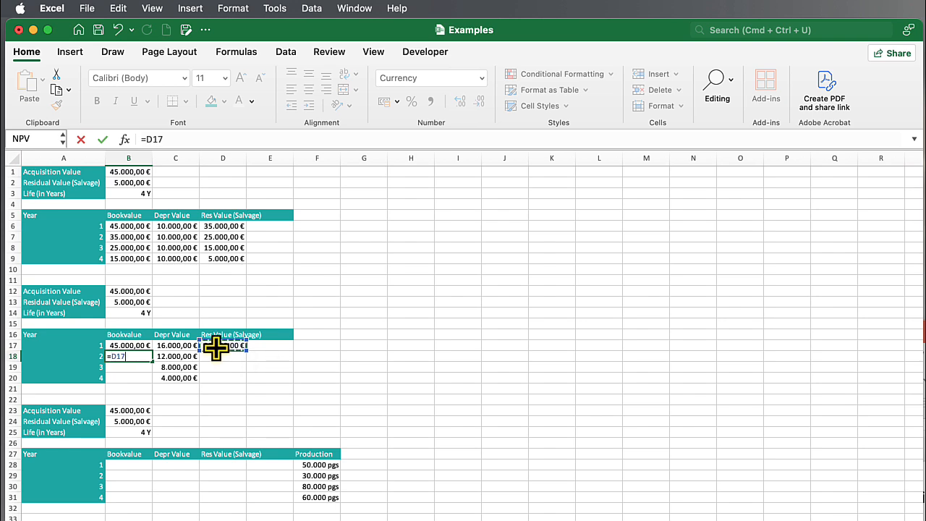
key(Return)
Fill the book value formula in B18 and the residual value formula in D17 down to row 20
click(144, 359)
drag(150, 361, 151, 382)
click(217, 345)
drag(247, 350, 247, 382)
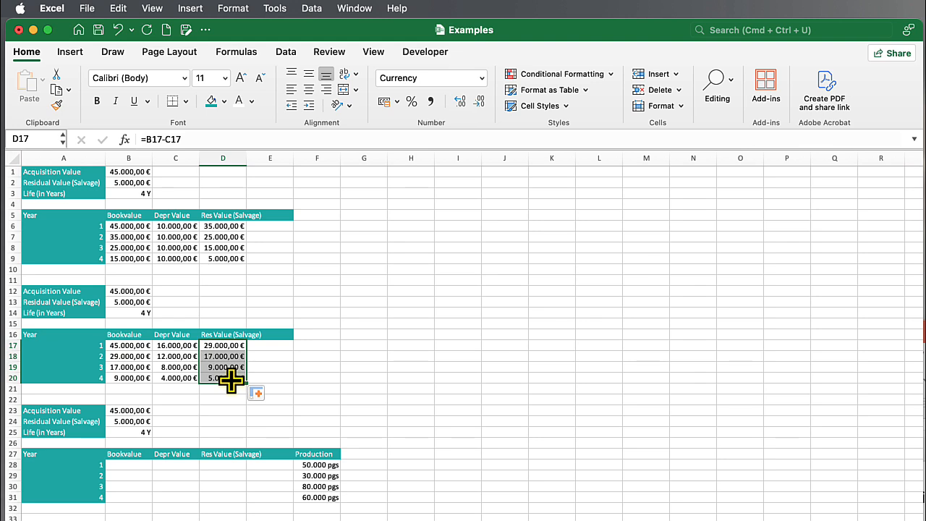
Calculate the third table's year 1 production-based depreciation in C28 with =($B$1-$B$2)*F28/SUM($F$28:$F$31)
click(129, 464)
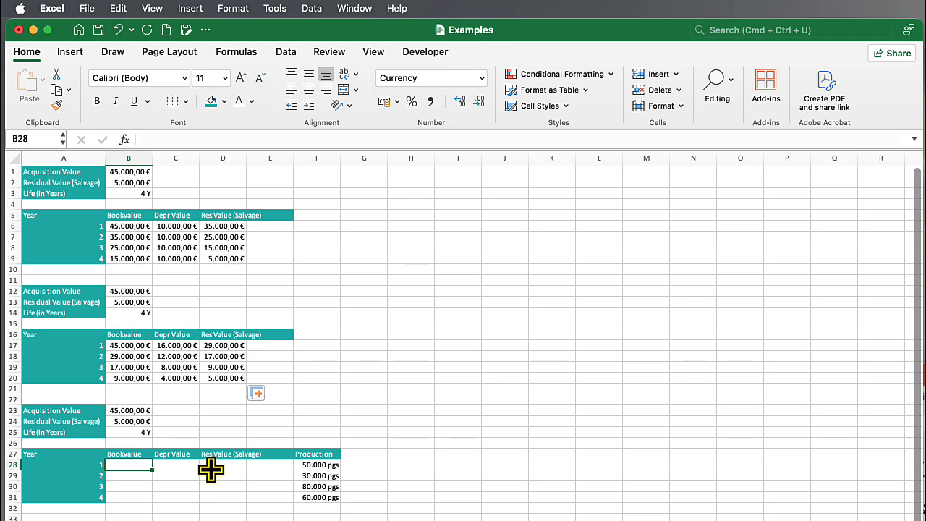
click(176, 464)
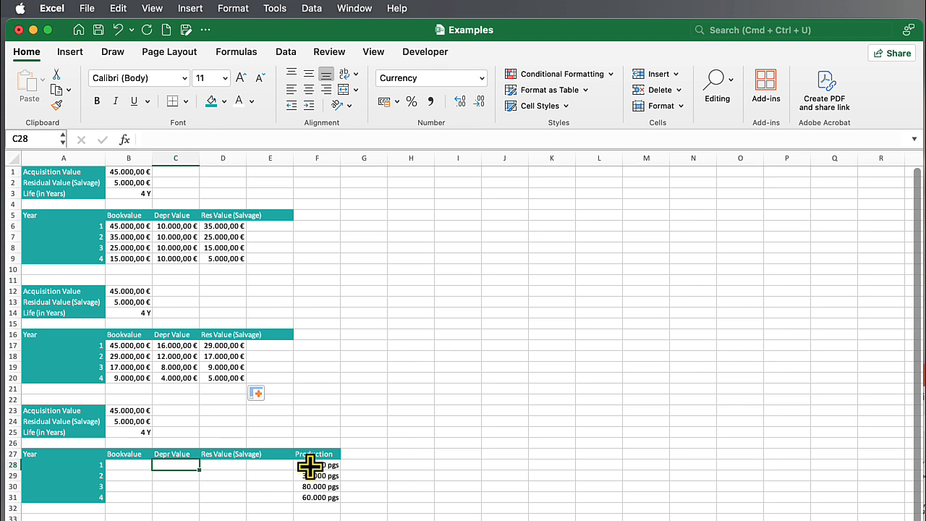
text(=)
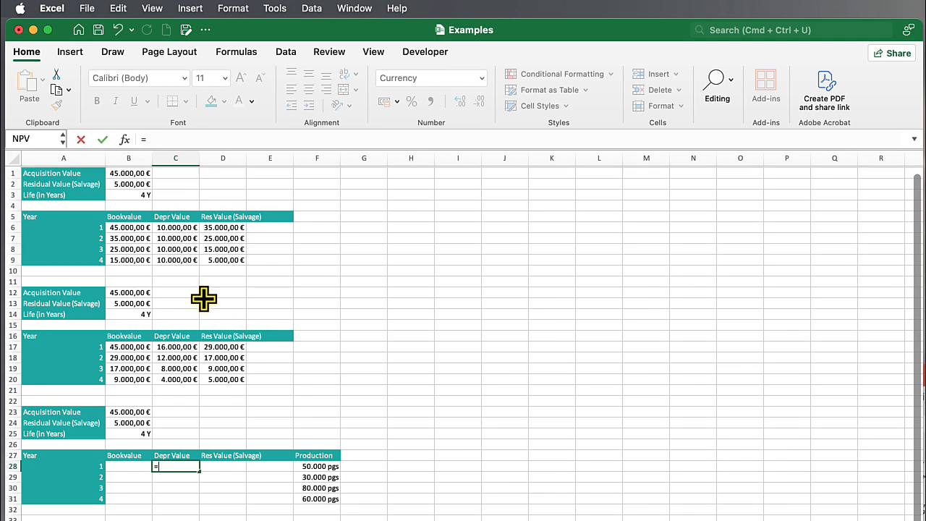
text(()
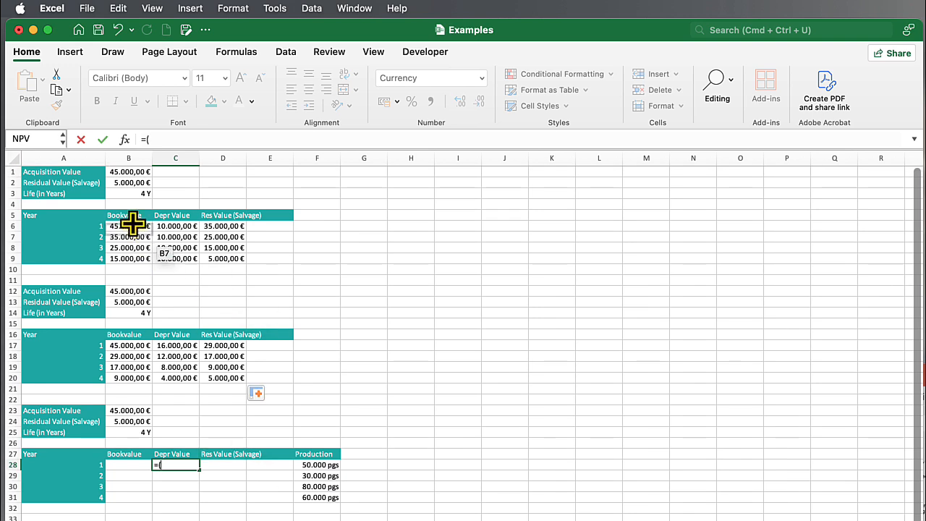
click(117, 172)
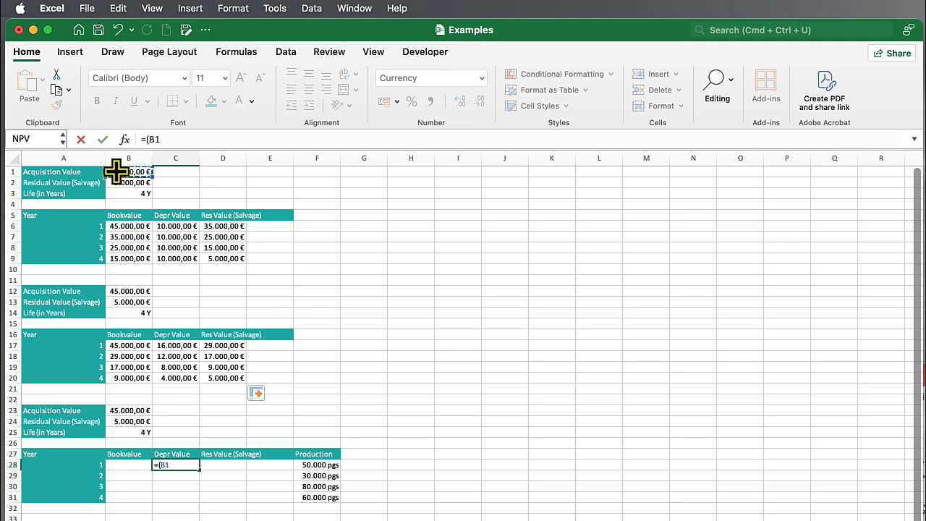
key(F4)
text(-)
click(121, 183)
key(F4)
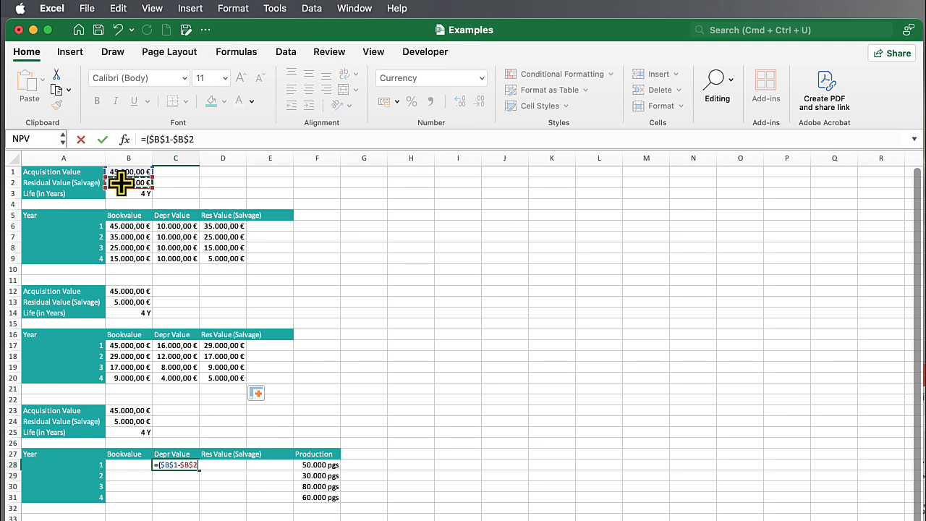
text()*)
click(313, 466)
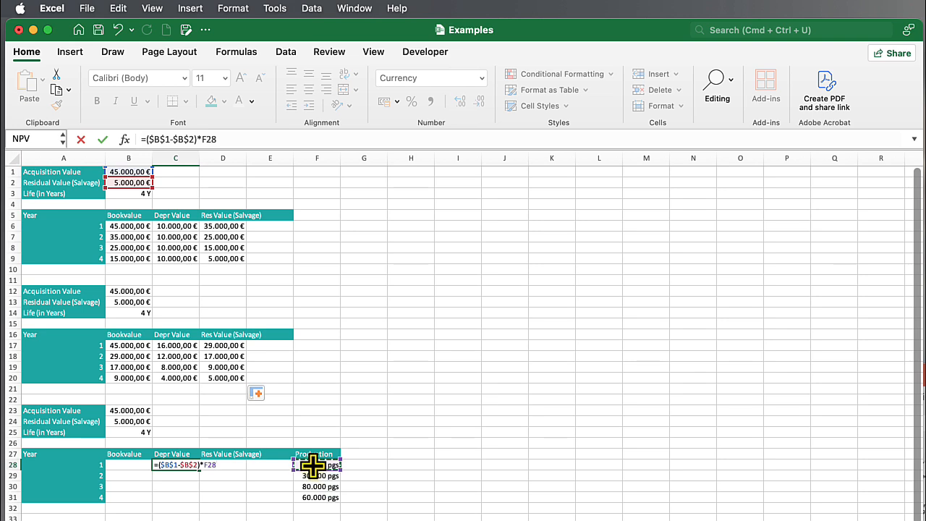
text(/)
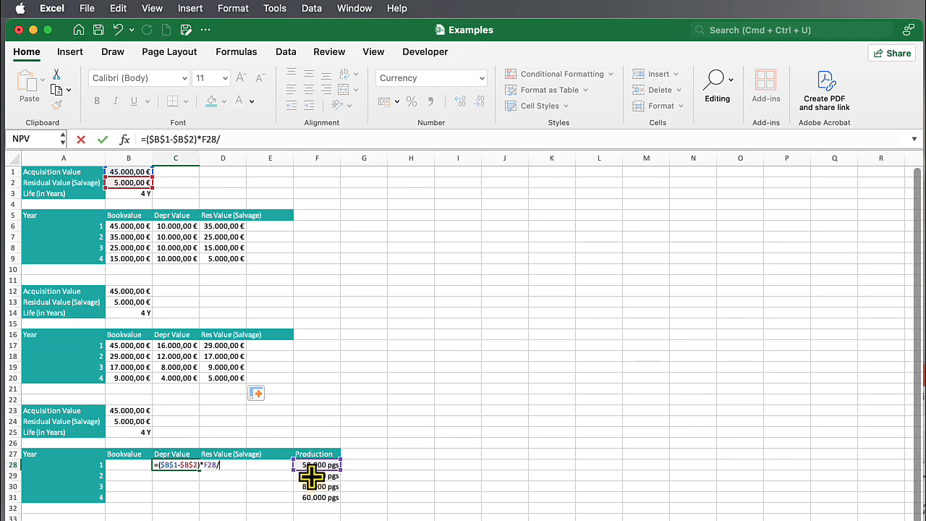
text(SUM()
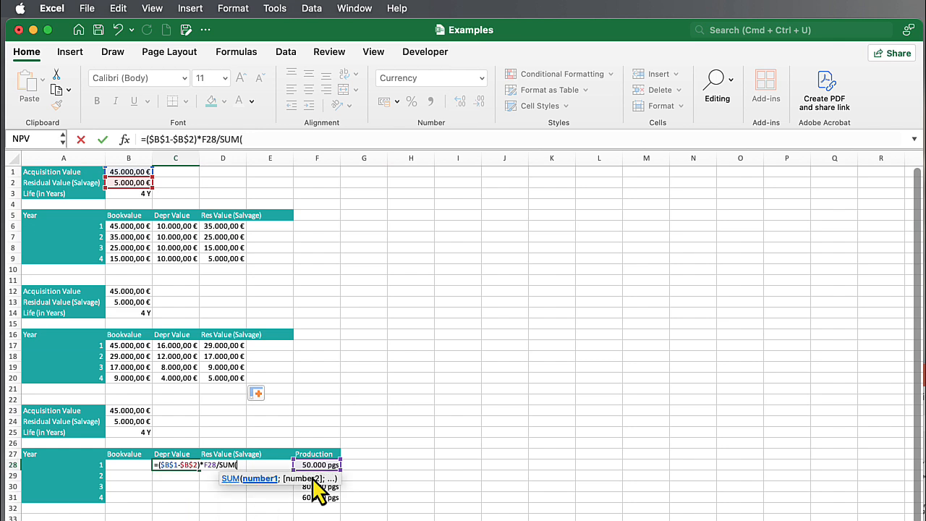
drag(311, 465, 324, 506)
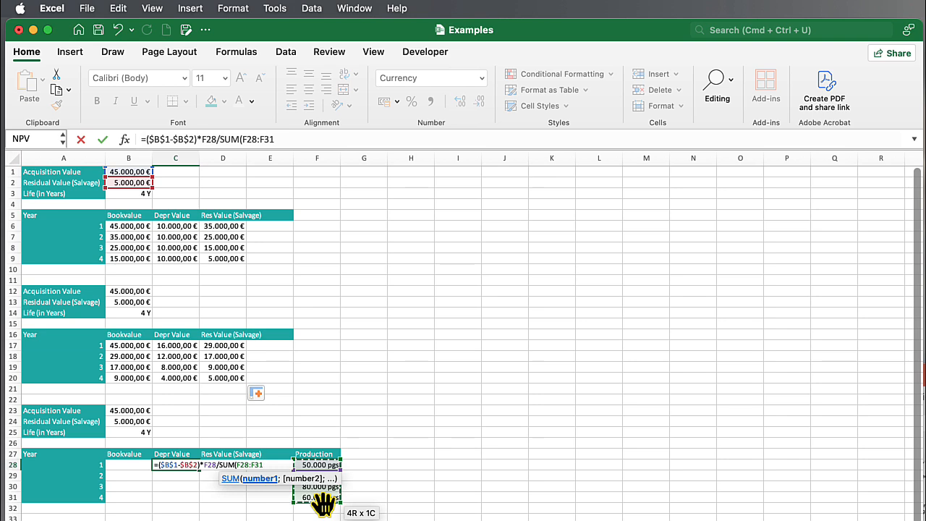
key(F4)
text())
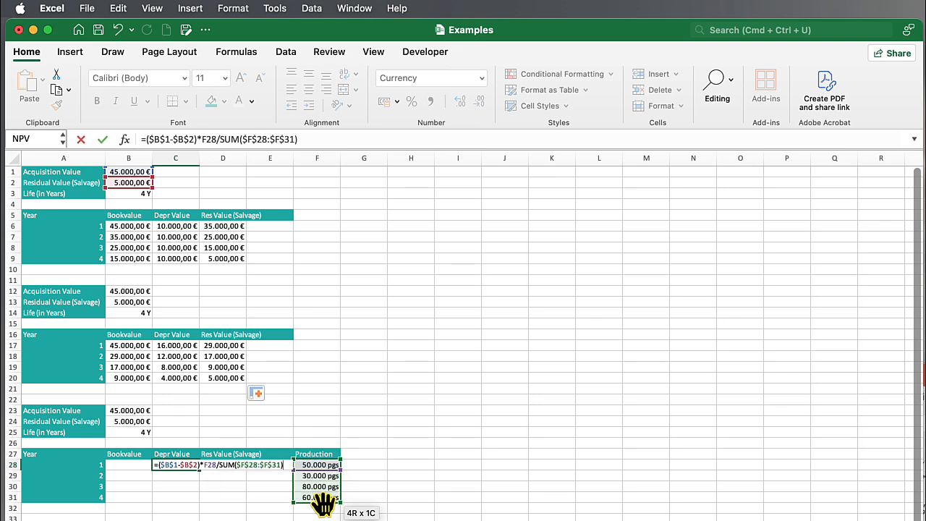
key(Return)
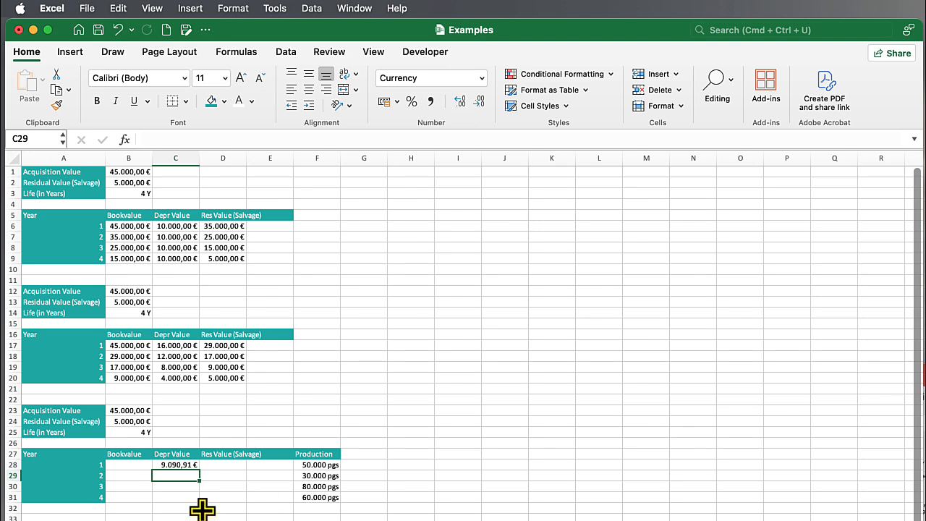
Link the third table's year 1 book value in B28 to the acquisition value with =B1
click(131, 468)
text(=)
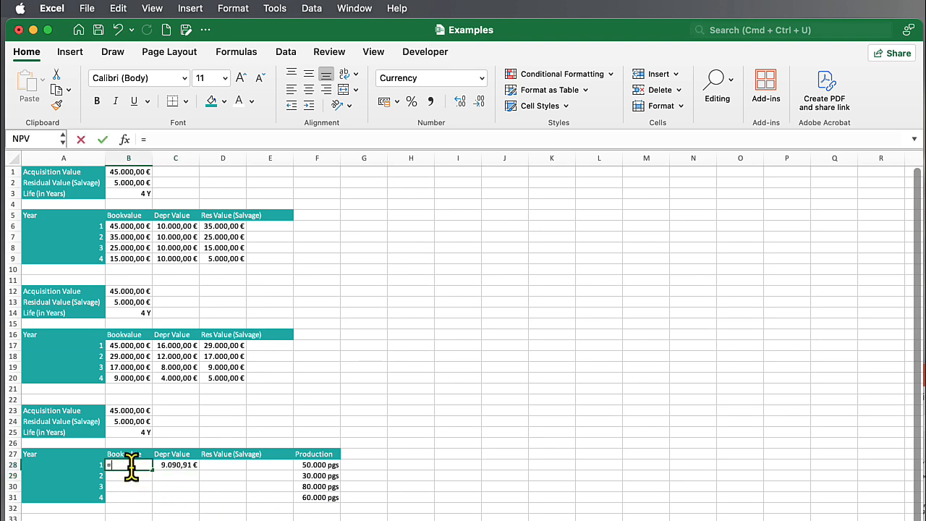
click(115, 174)
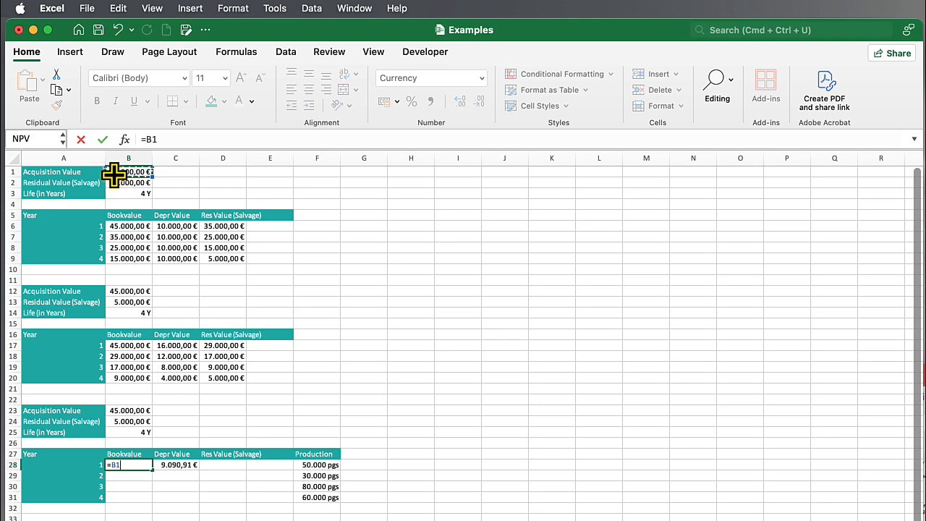
key(Return)
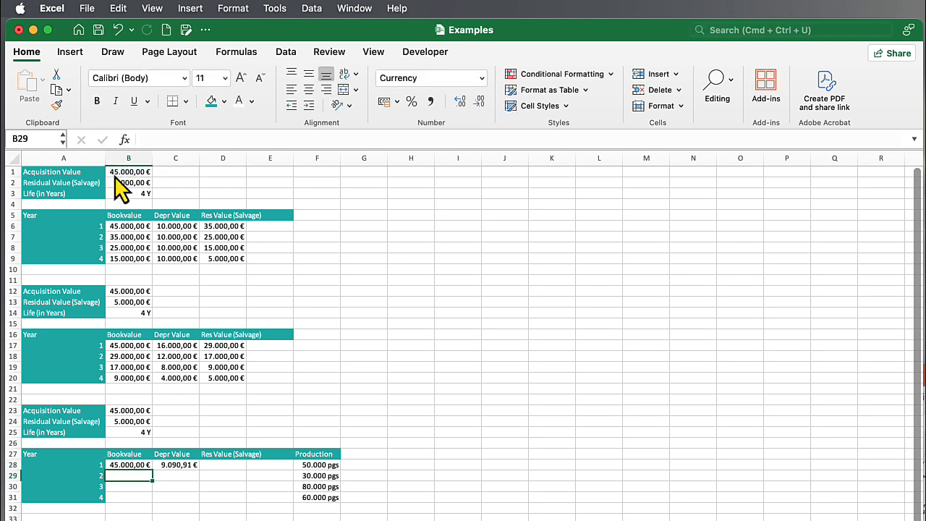
Calculate the third table's year 1 residual value in D28 as book value minus depreciation with =B28-C28
click(228, 465)
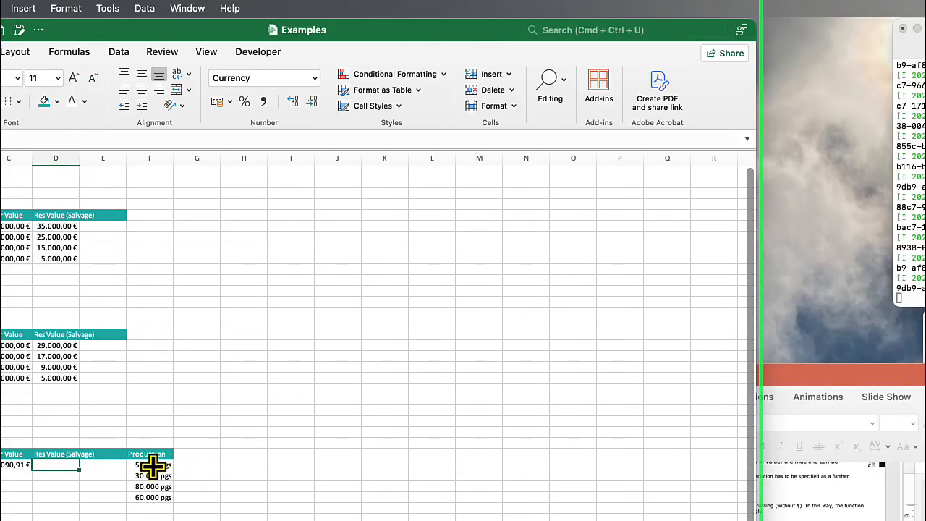
text(=)
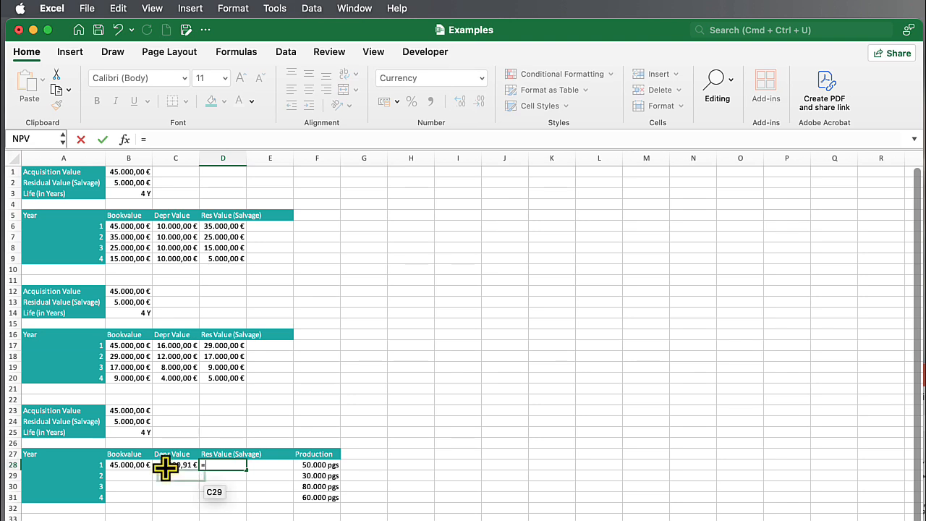
click(143, 466)
text(-)
click(171, 465)
key(Return)
Fill the depreciation formula in C28 down to row 31 and enter =D28 in B29 as the year 2 book value
click(168, 465)
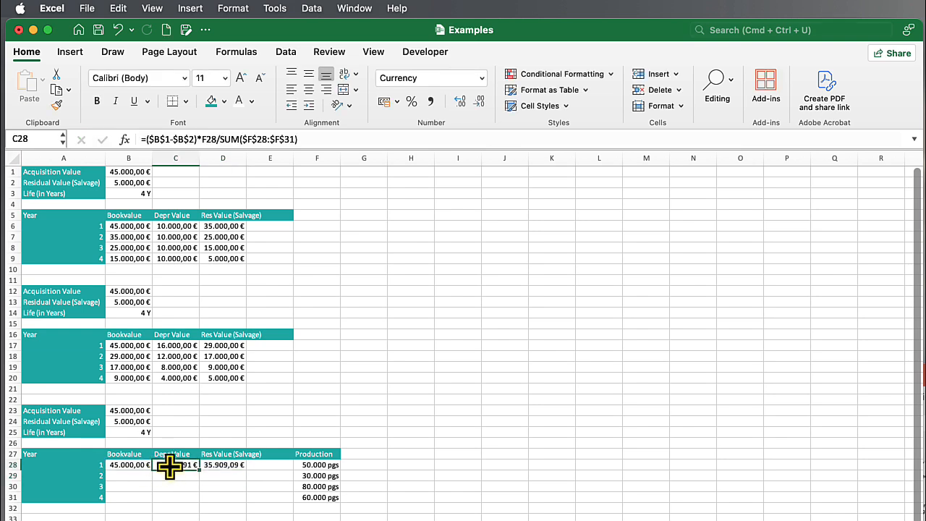
drag(199, 469, 197, 498)
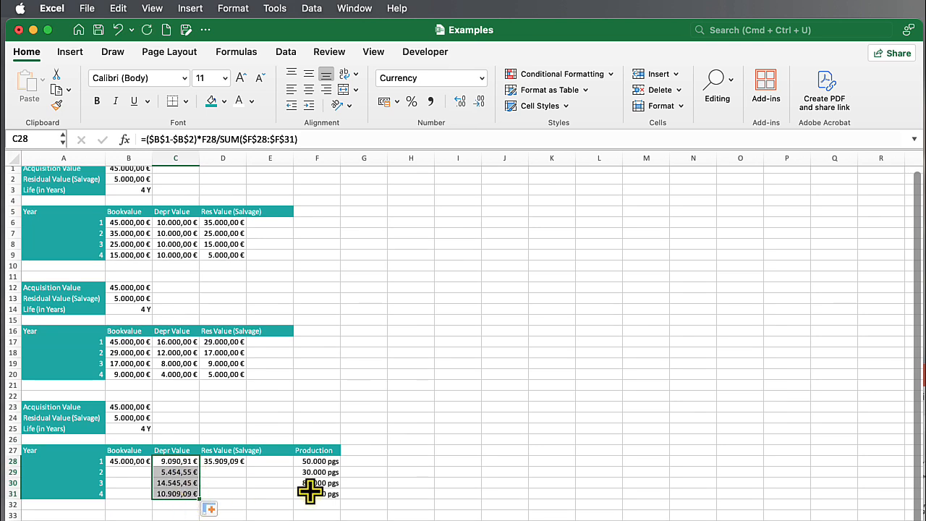
click(133, 471)
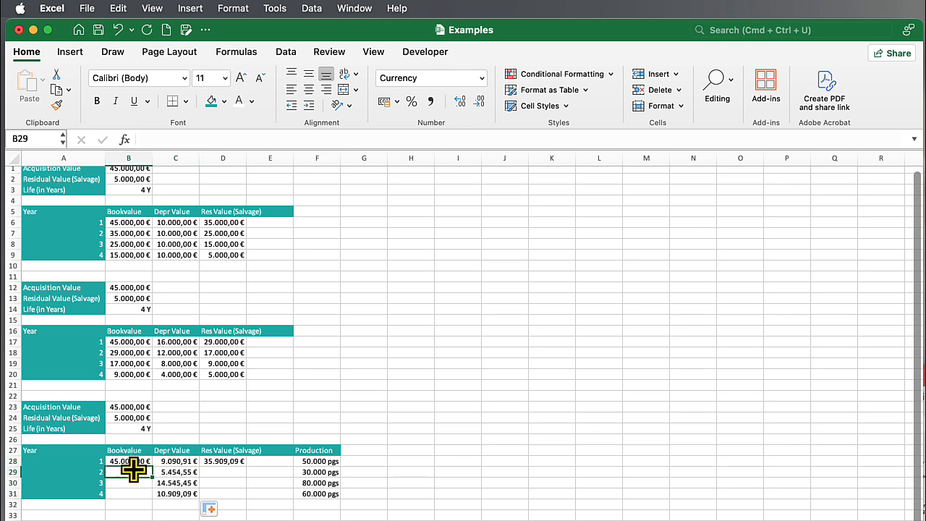
text(=)
click(209, 463)
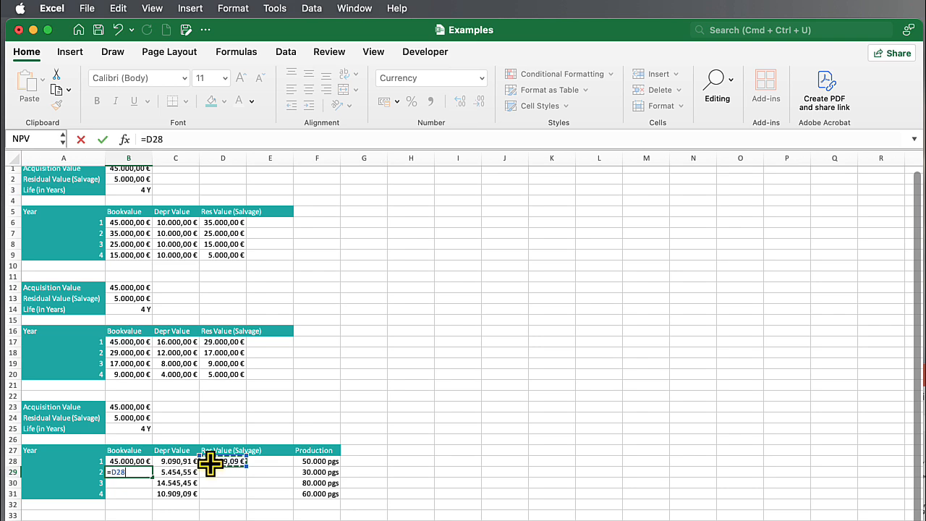
key(Return)
Fill the book value formula in B29 and the residual value formula in D28 down to row 31
click(134, 471)
drag(152, 477, 152, 496)
click(231, 463)
drag(246, 466, 246, 498)
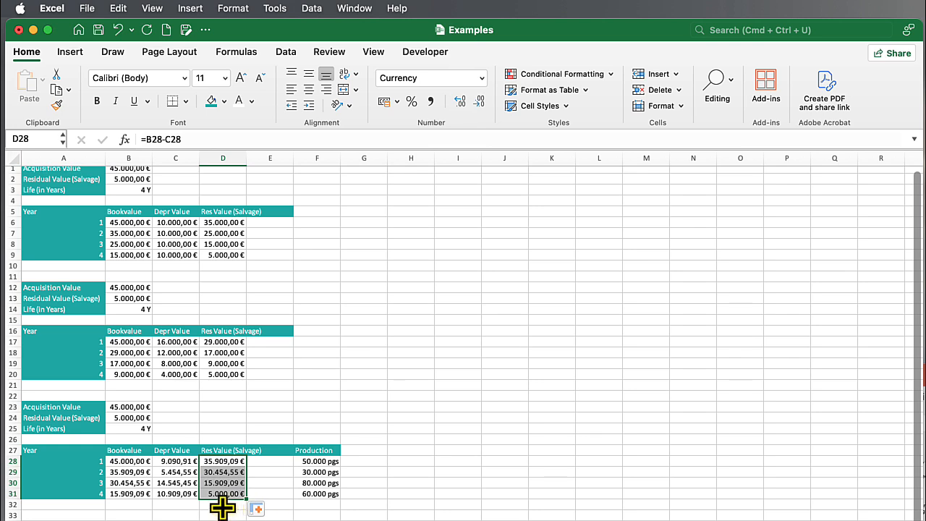
drag(172, 462, 174, 490)
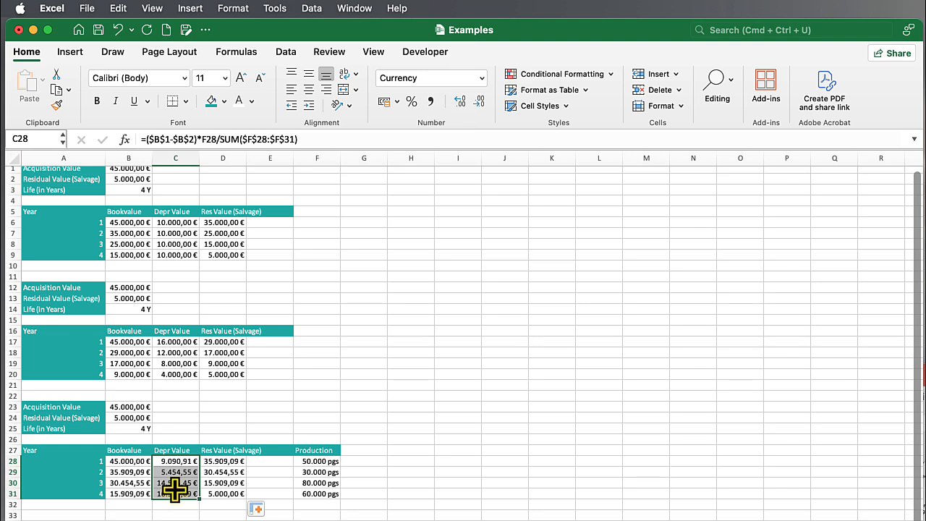
click(275, 483)
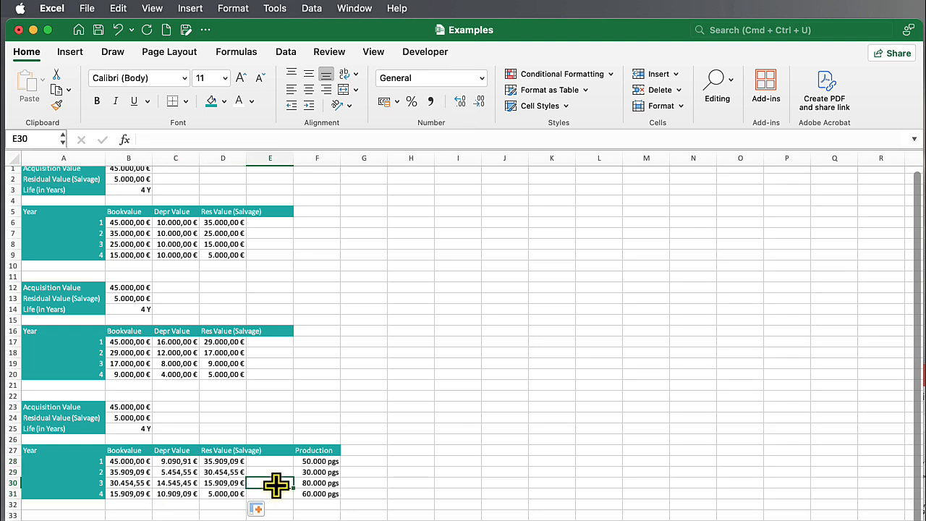